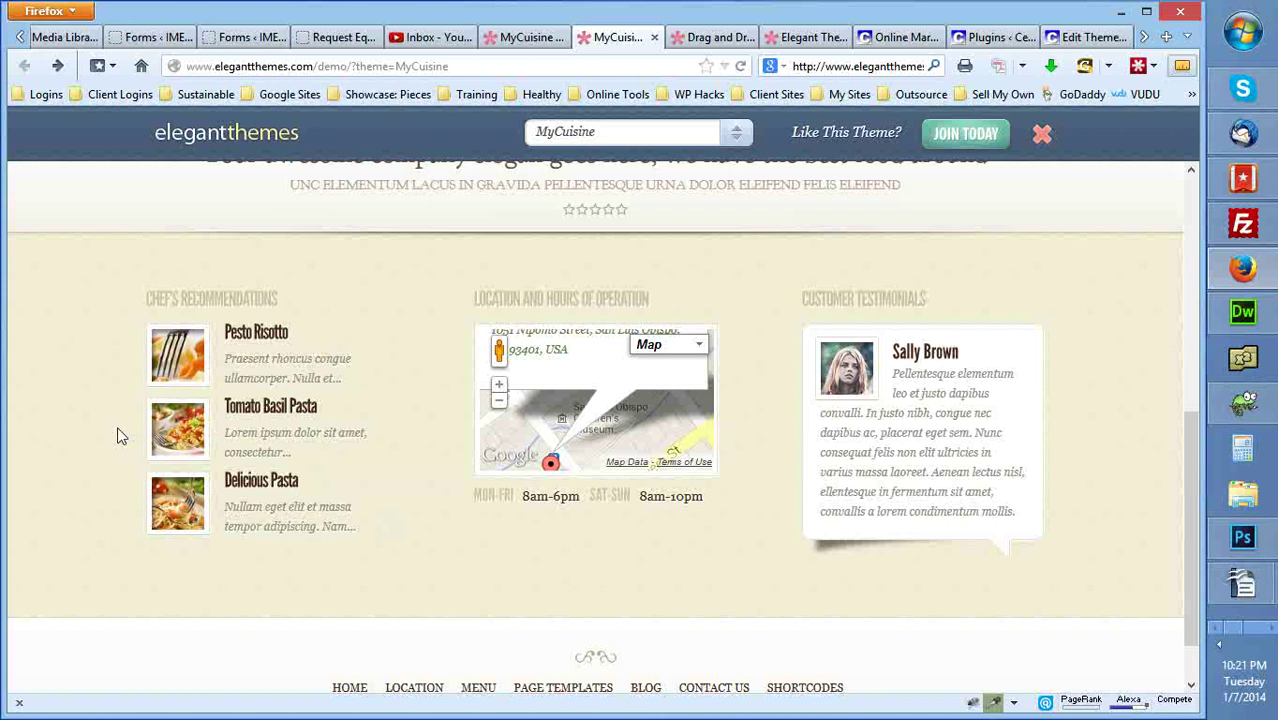
# Review the MyCuisine demo page, the members-area Plugin Downloads section and the Elegant Builder product page.
pyautogui.scroll(5, 117, 436)
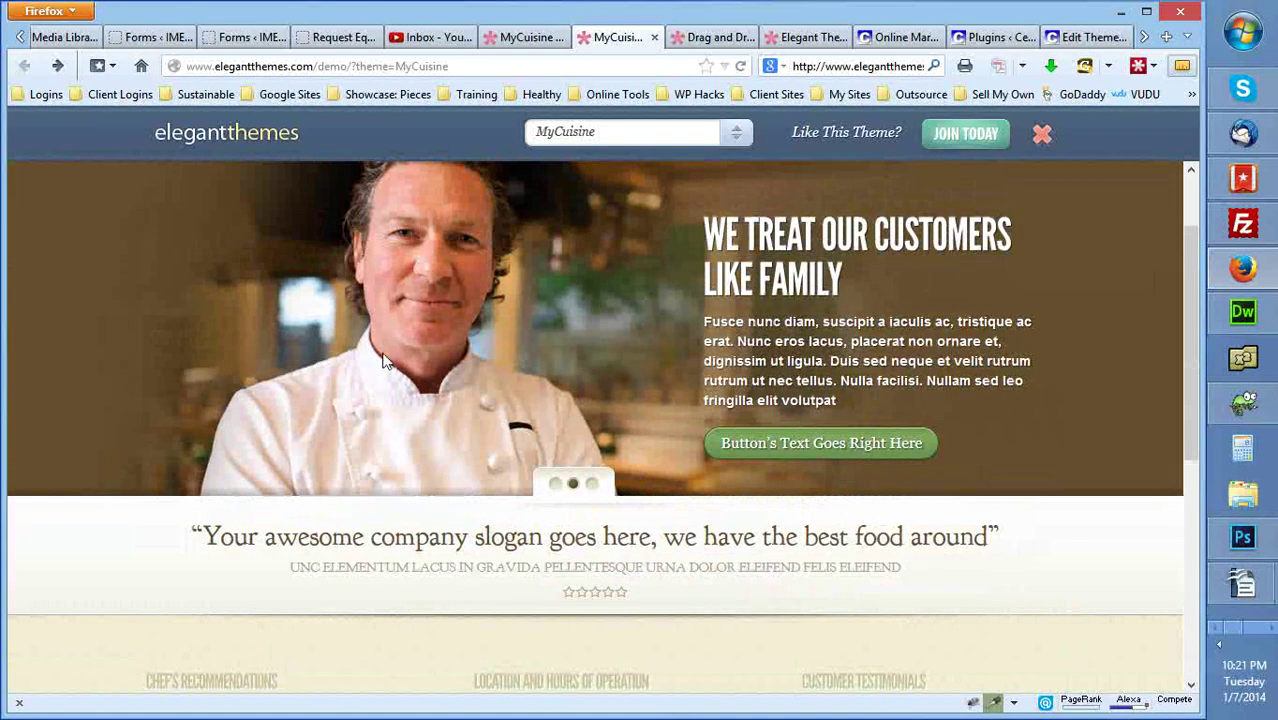
pyautogui.click(774, 40)
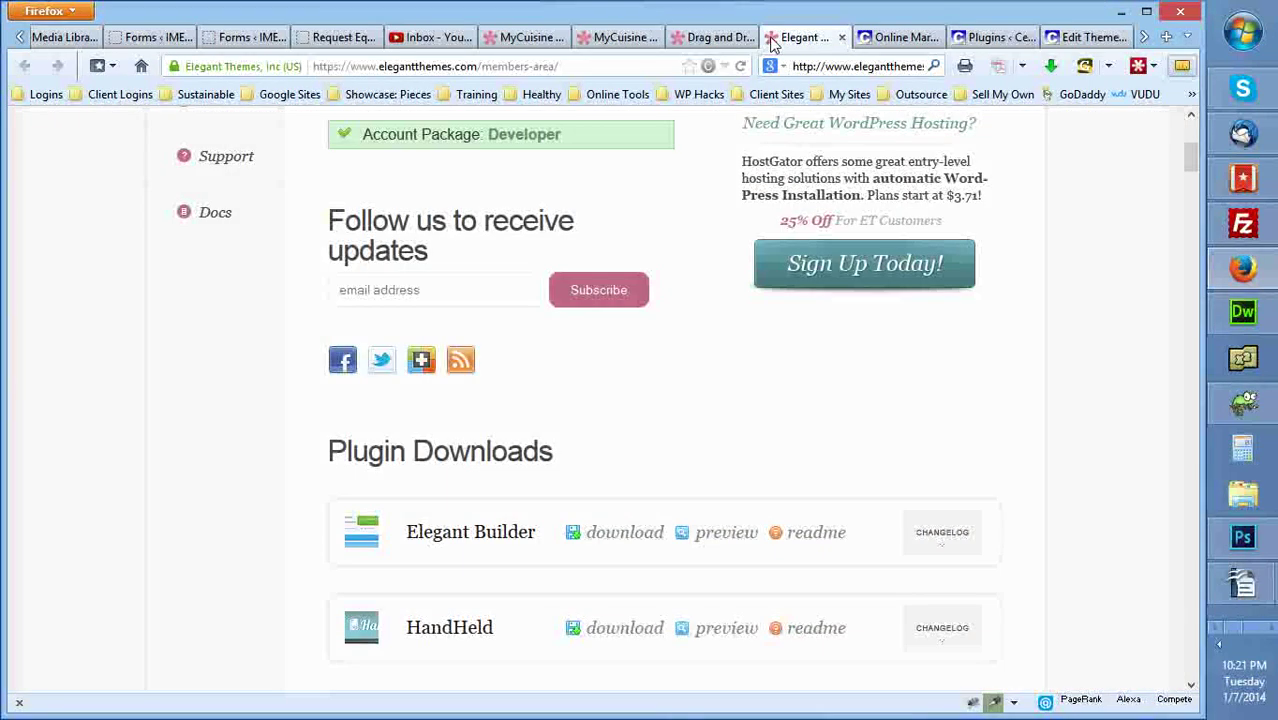
pyautogui.moveTo(319, 453); pyautogui.dragTo(521, 440)
pyautogui.click(521, 436)
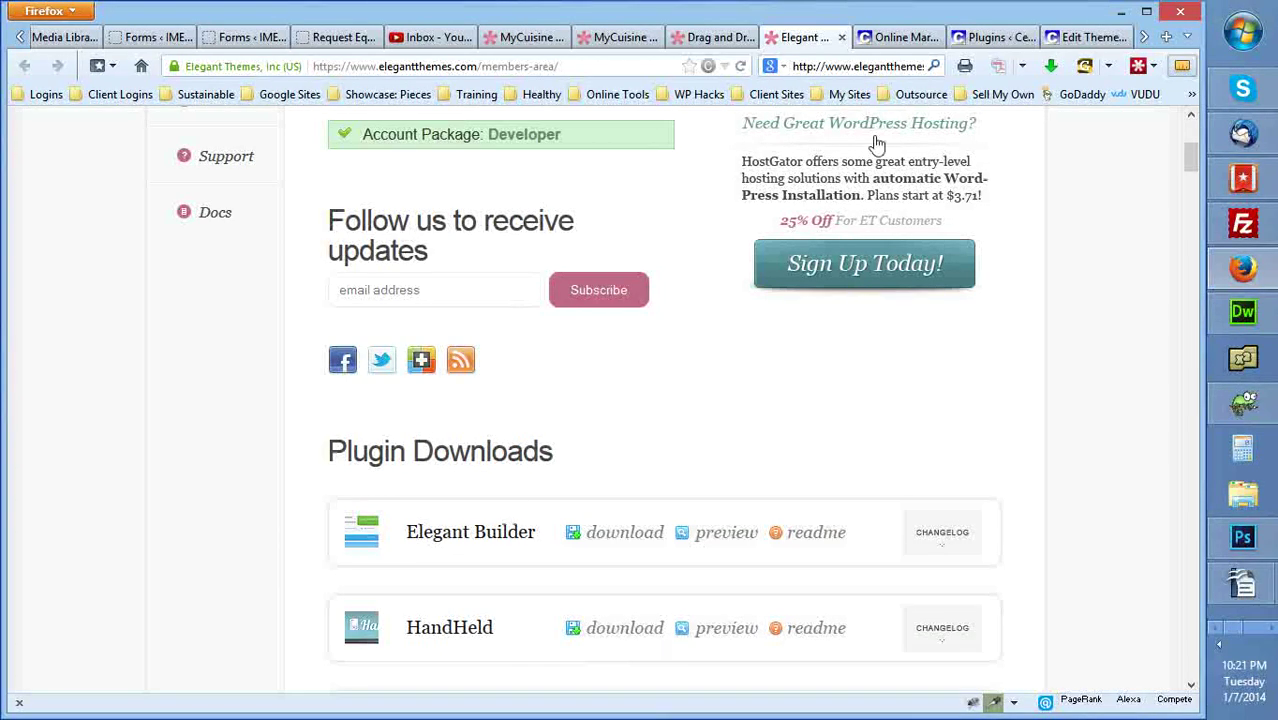
pyautogui.click(713, 37)
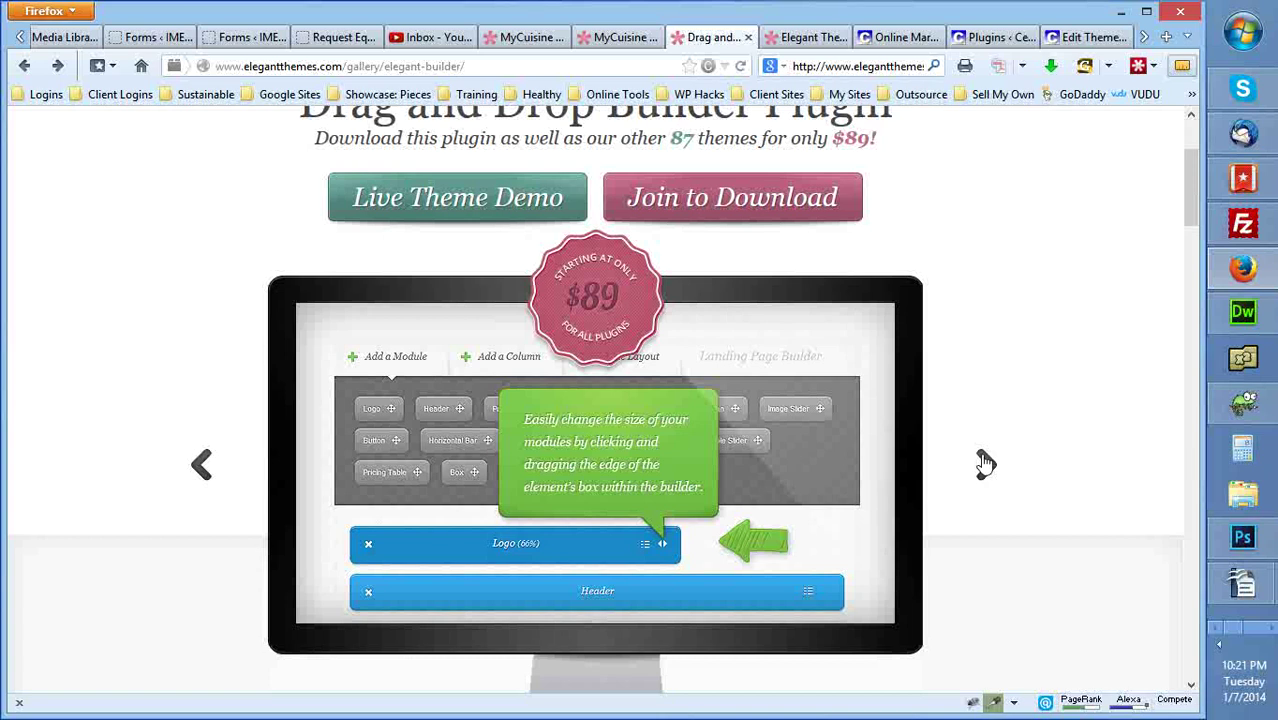
# Return to the WordPress admin of the site and open its Reading settings.
pyautogui.click(975, 40)
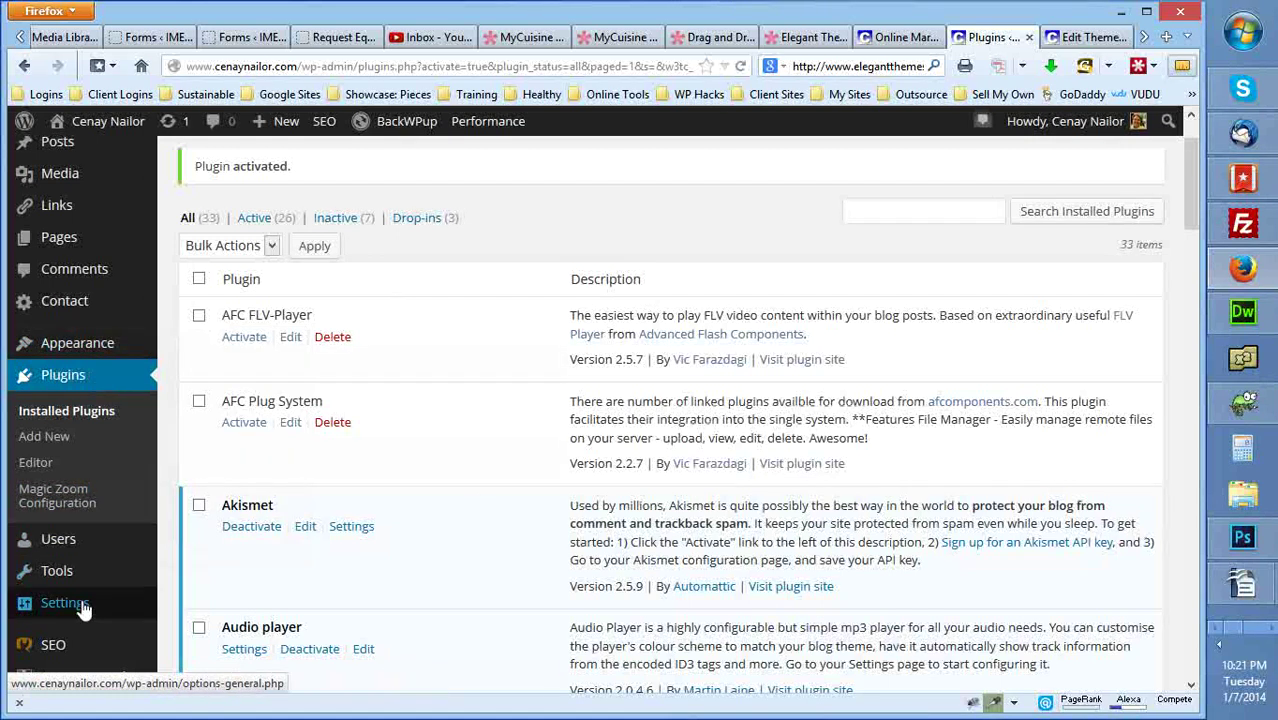
pyautogui.moveTo(94, 604)
pyautogui.scroll(-3, 188, 604)
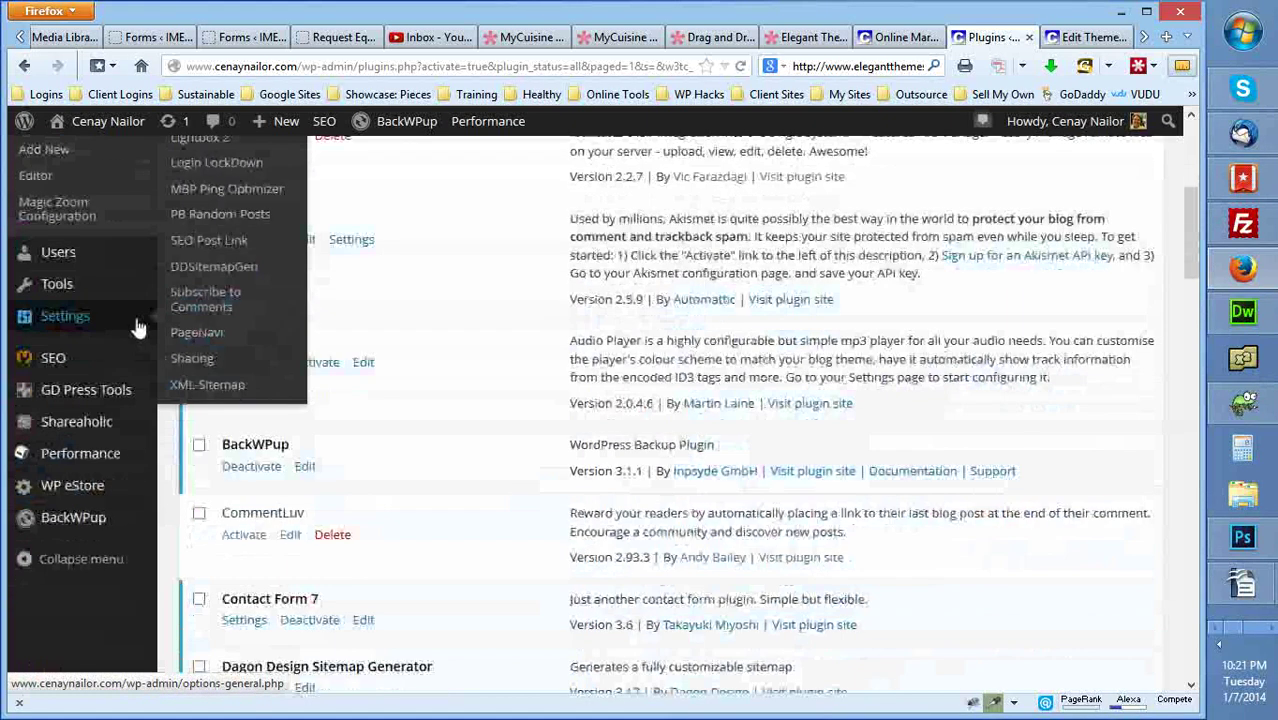
pyautogui.scroll(3, 238, 290)
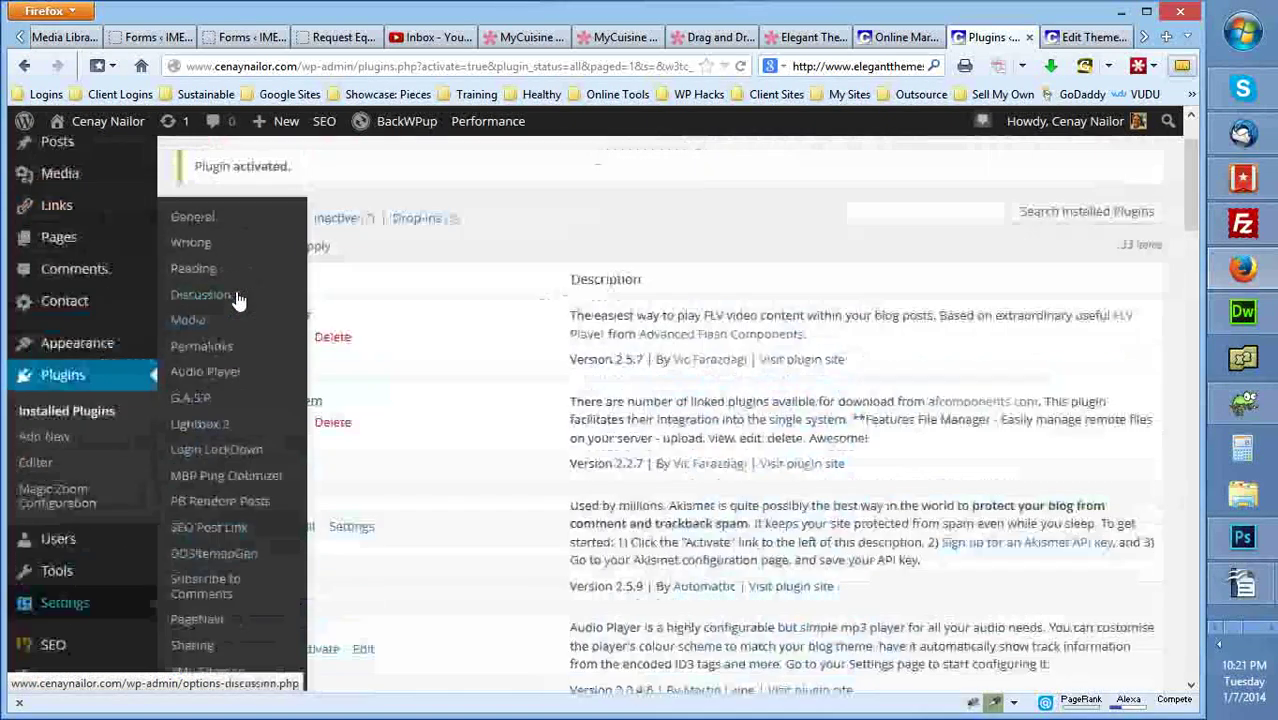
pyautogui.click(211, 277)
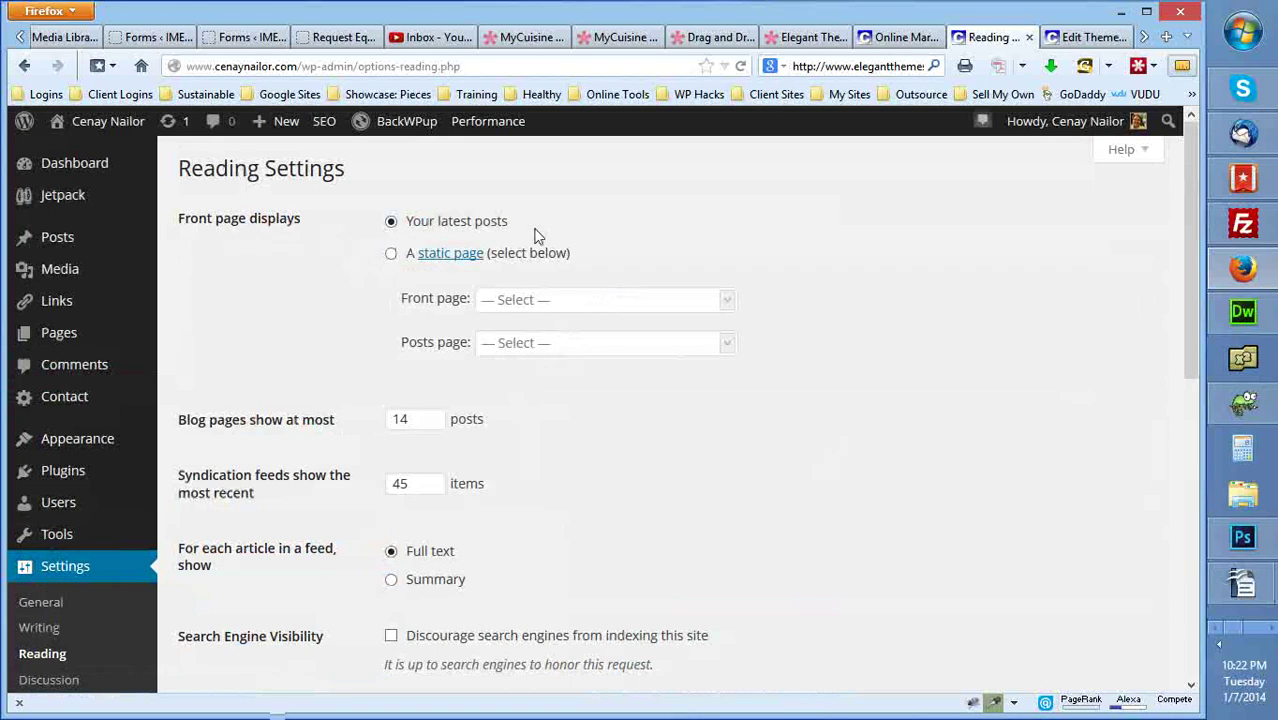
# Try the static page option and view the available front pages, restoring the front page display to Your latest posts.
pyautogui.click(391, 255)
pyautogui.click(495, 300)
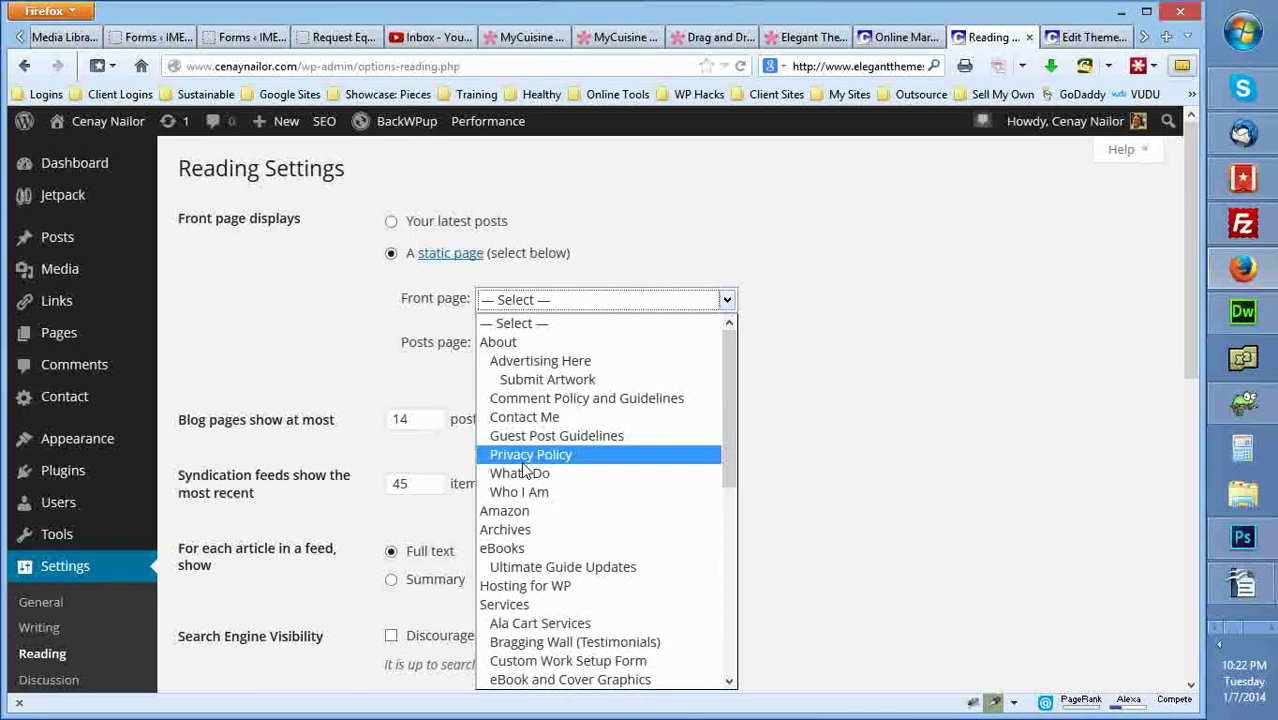
pyautogui.click(392, 234)
pyautogui.click(391, 224)
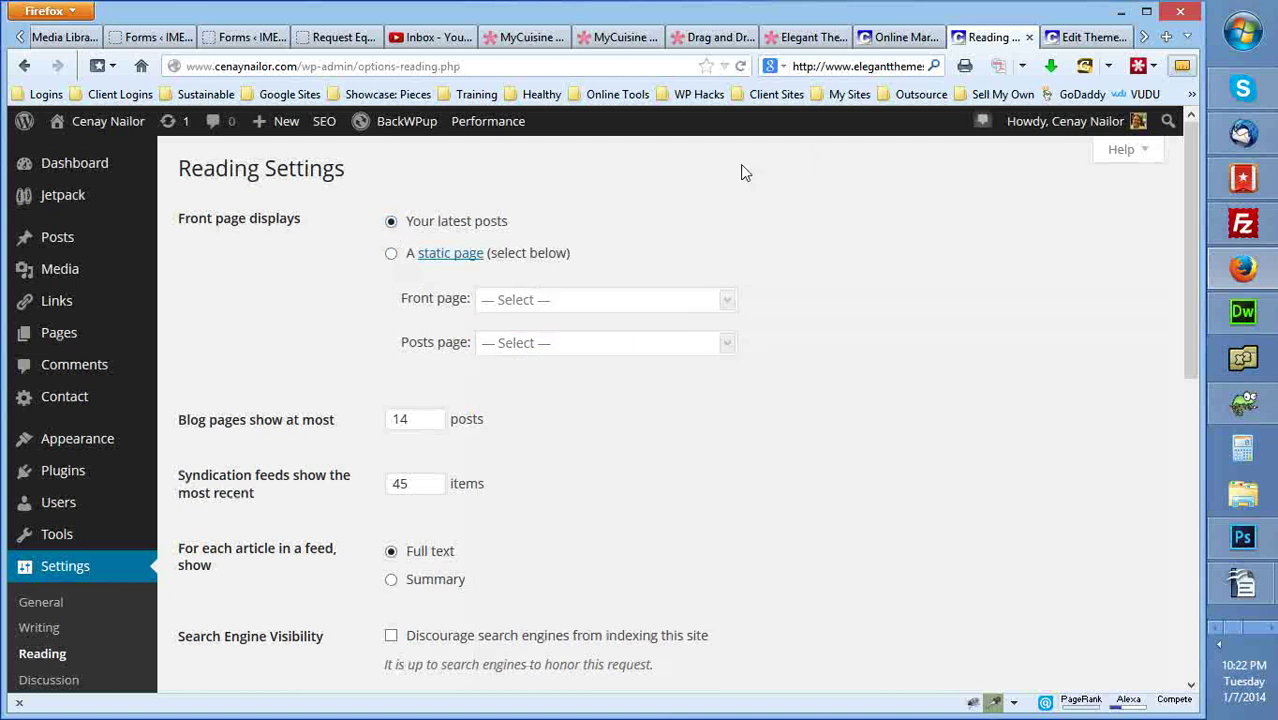
# Open the site's installed plugins list and locate the Elegant Builder plugin.
pyautogui.click(1072, 40)
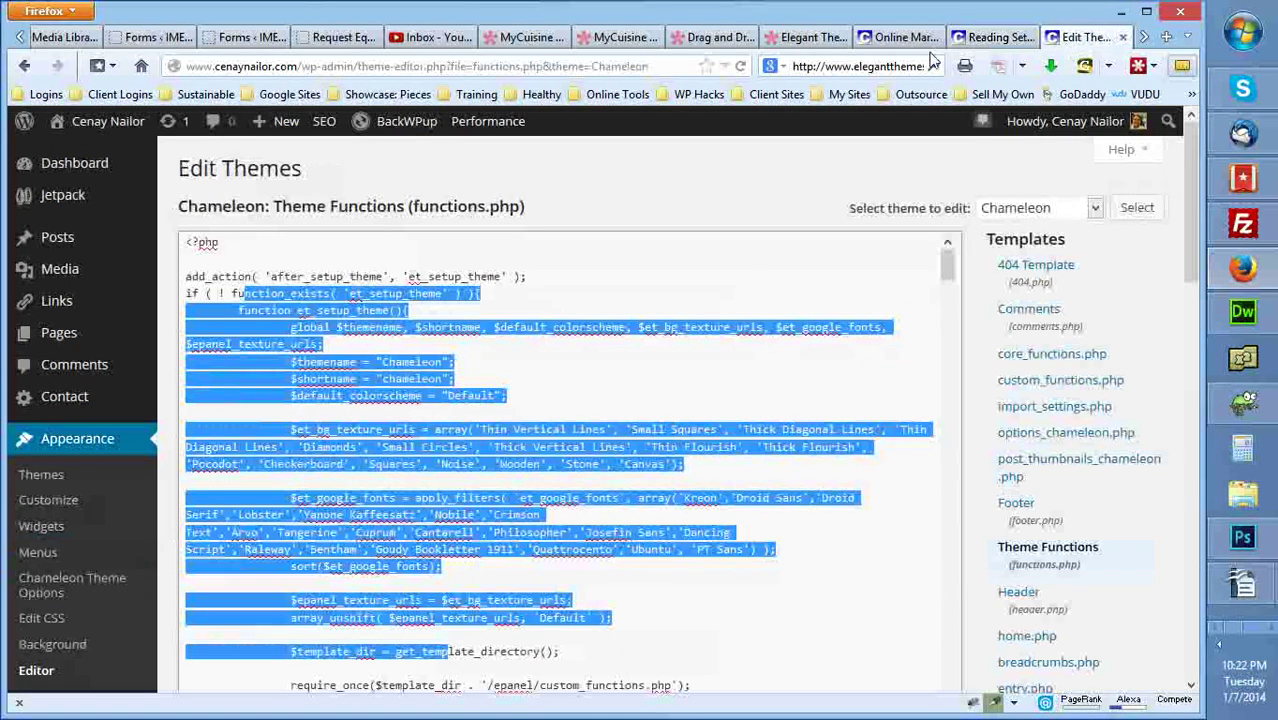
pyautogui.click(995, 38)
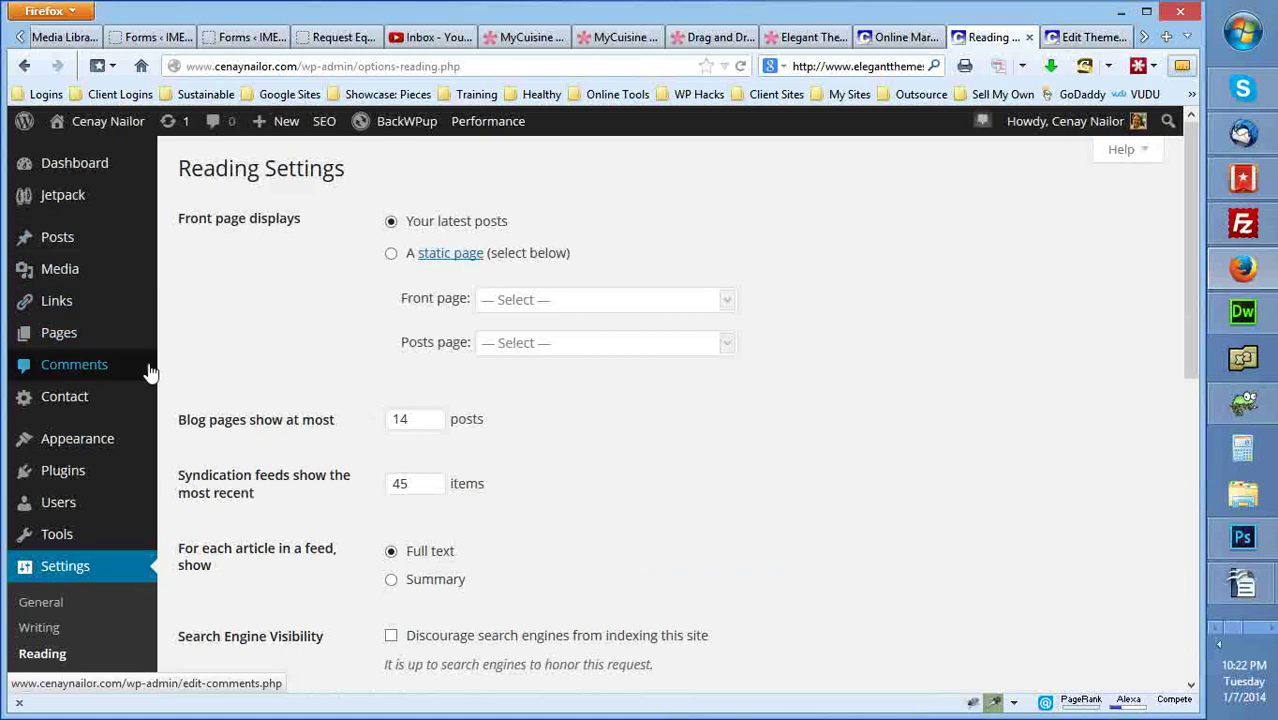
pyautogui.moveTo(145, 493)
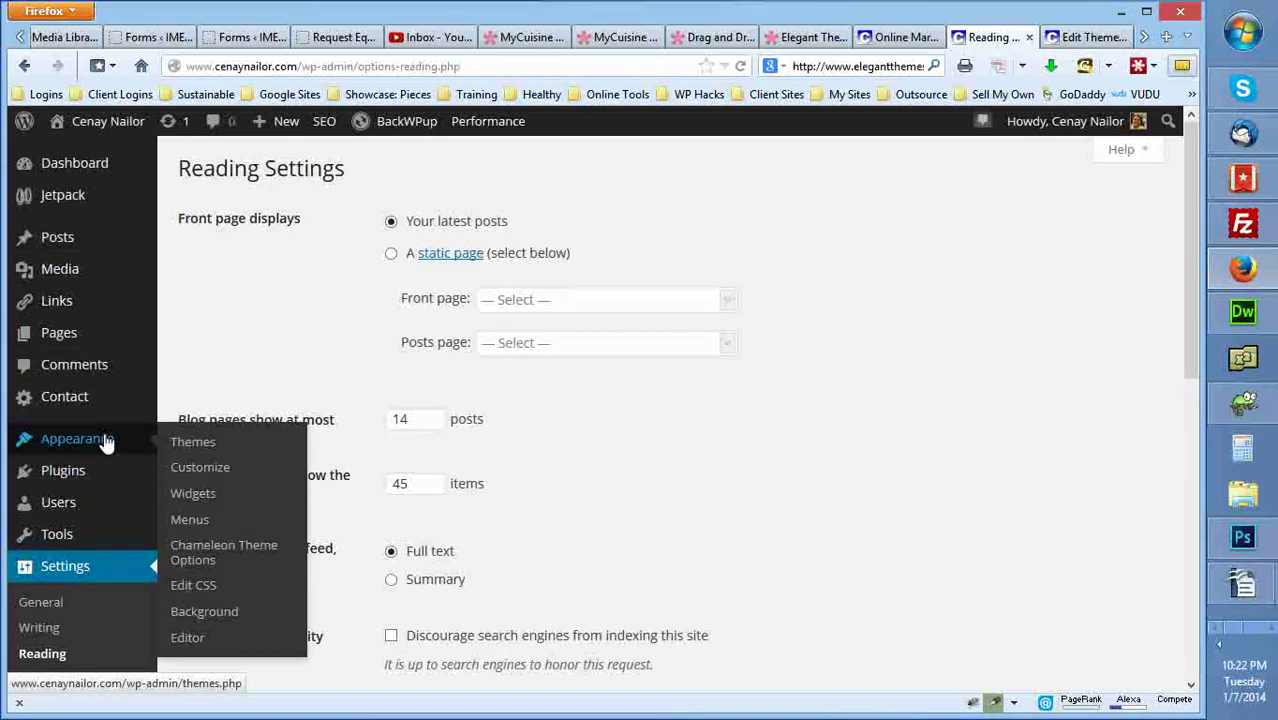
pyautogui.click(222, 477)
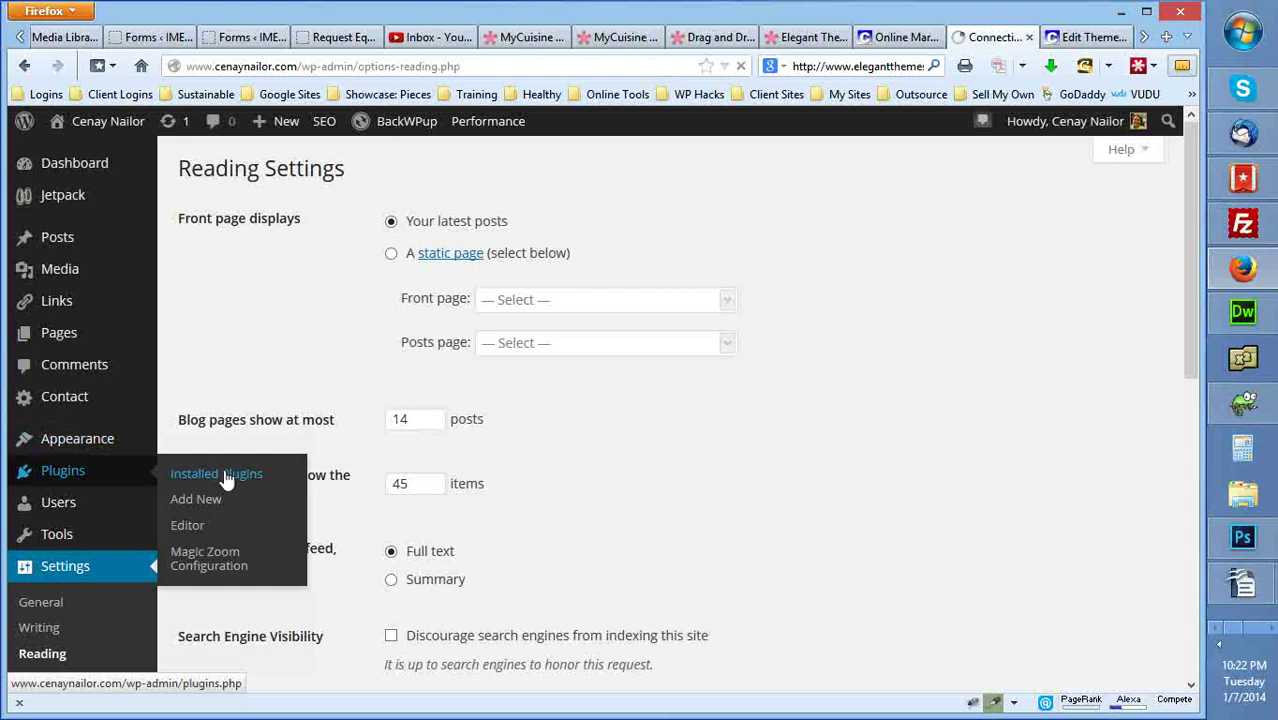
pyautogui.scroll(-10, 385, 505)
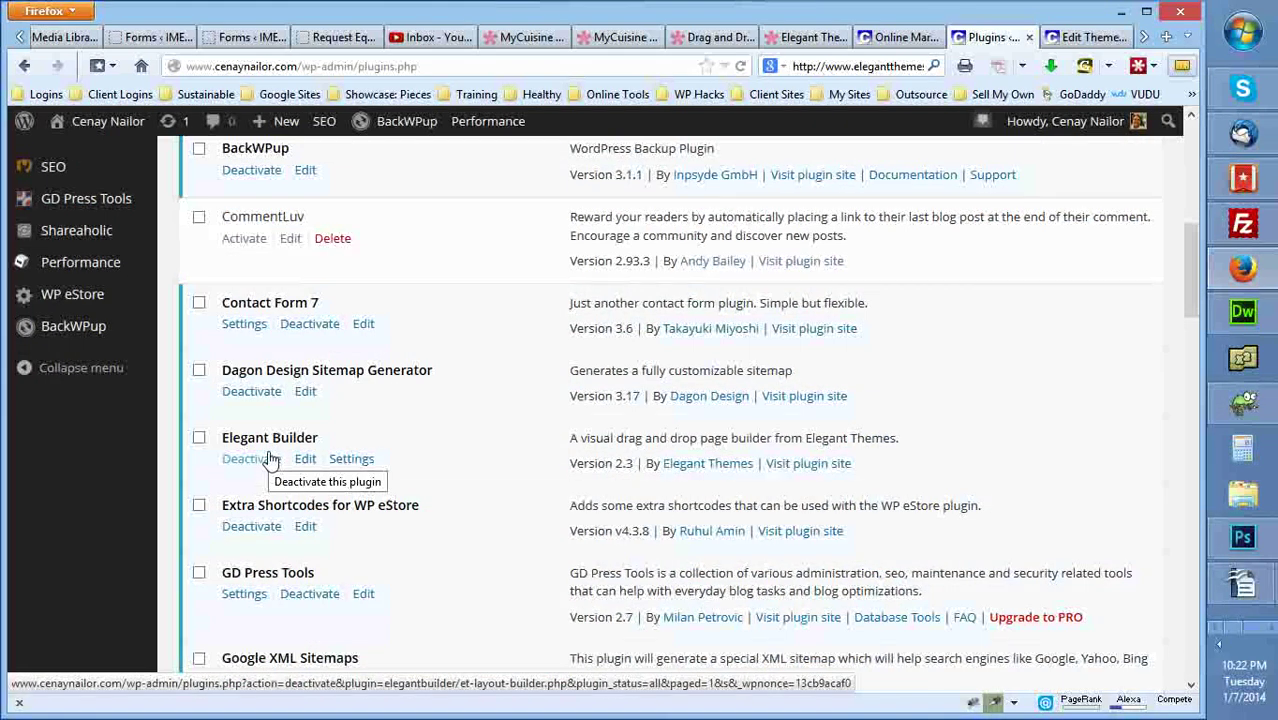
pyautogui.click(262, 459)
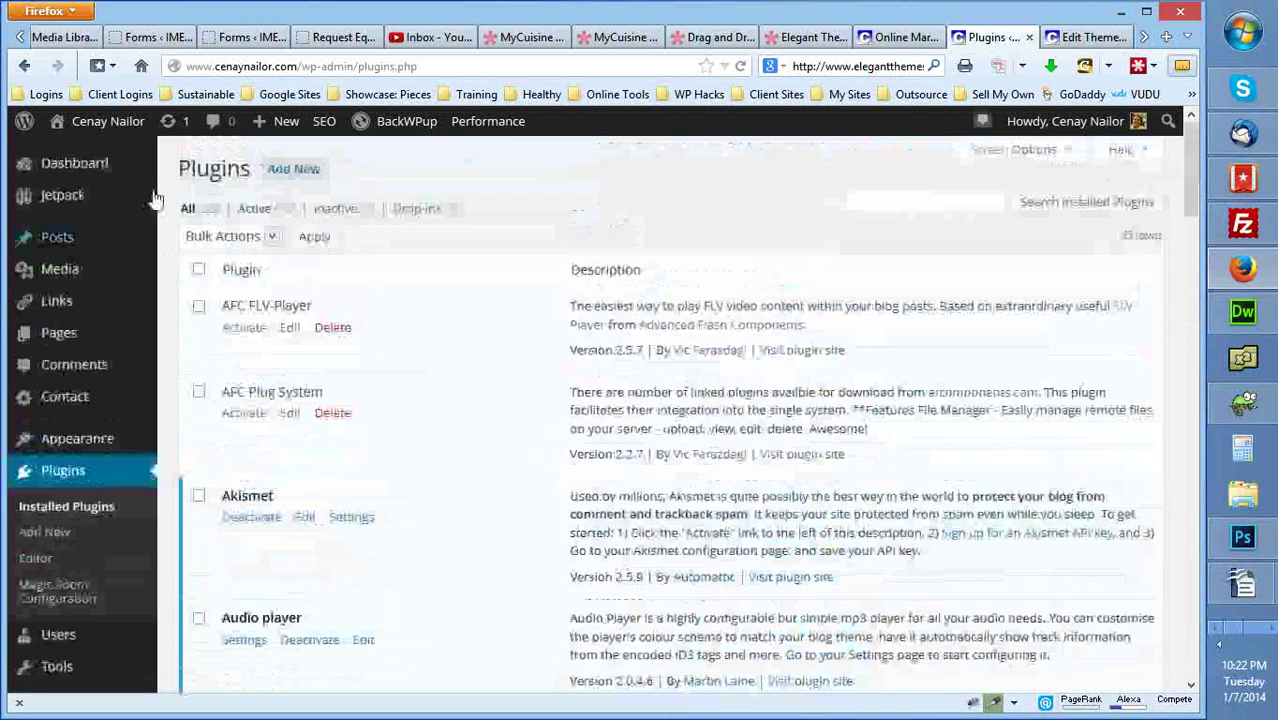
# Create a new WordPress page and give it the title "homepage".
pyautogui.moveTo(86, 330)
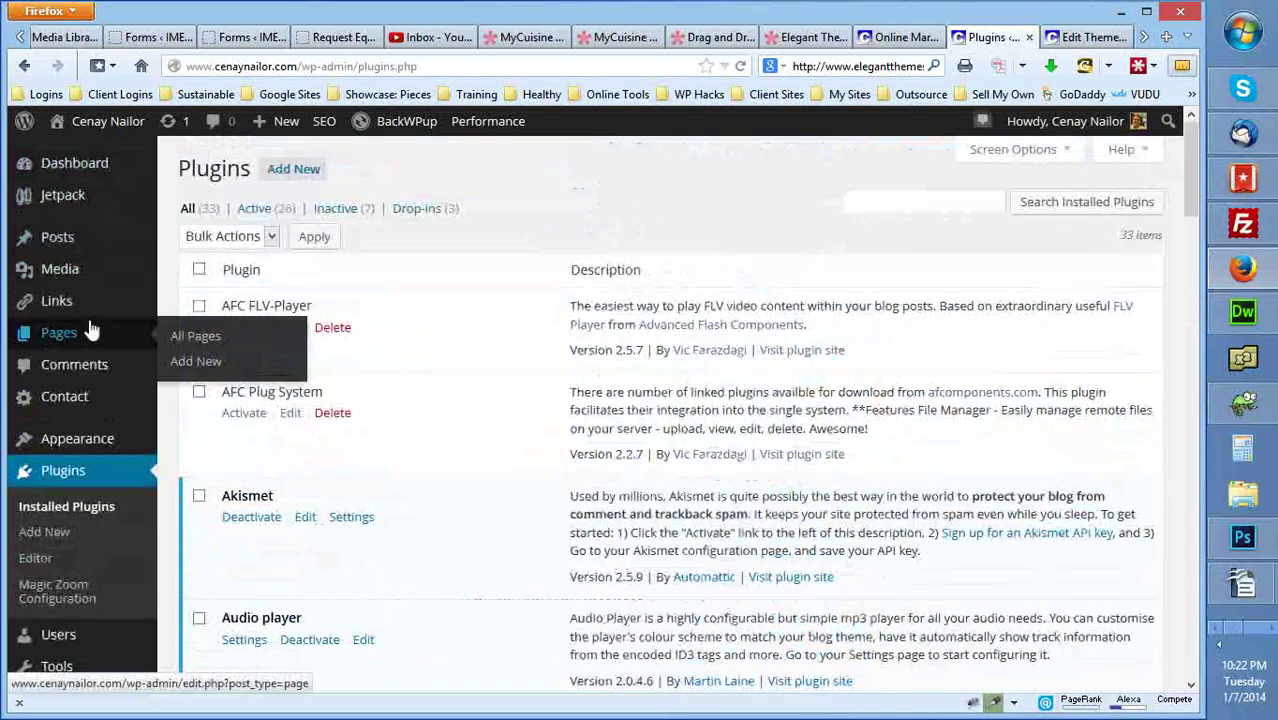
pyautogui.click(194, 364)
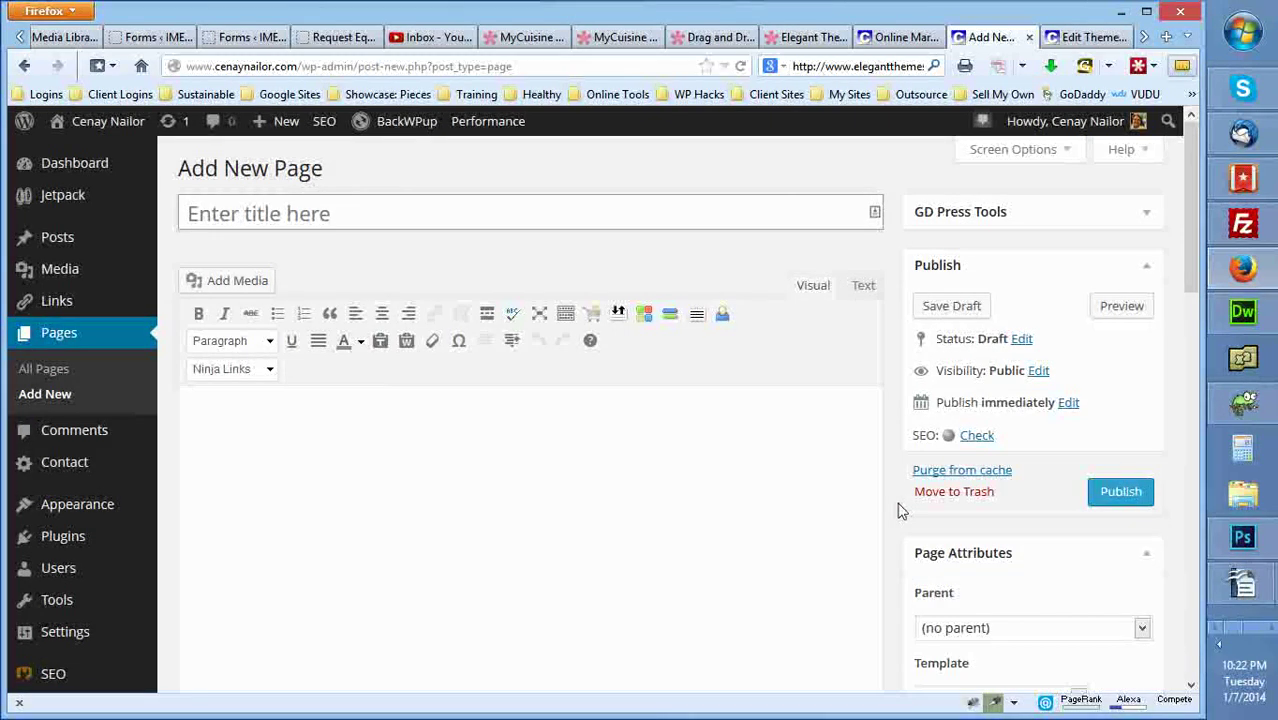
pyautogui.scroll(-6, 898, 512)
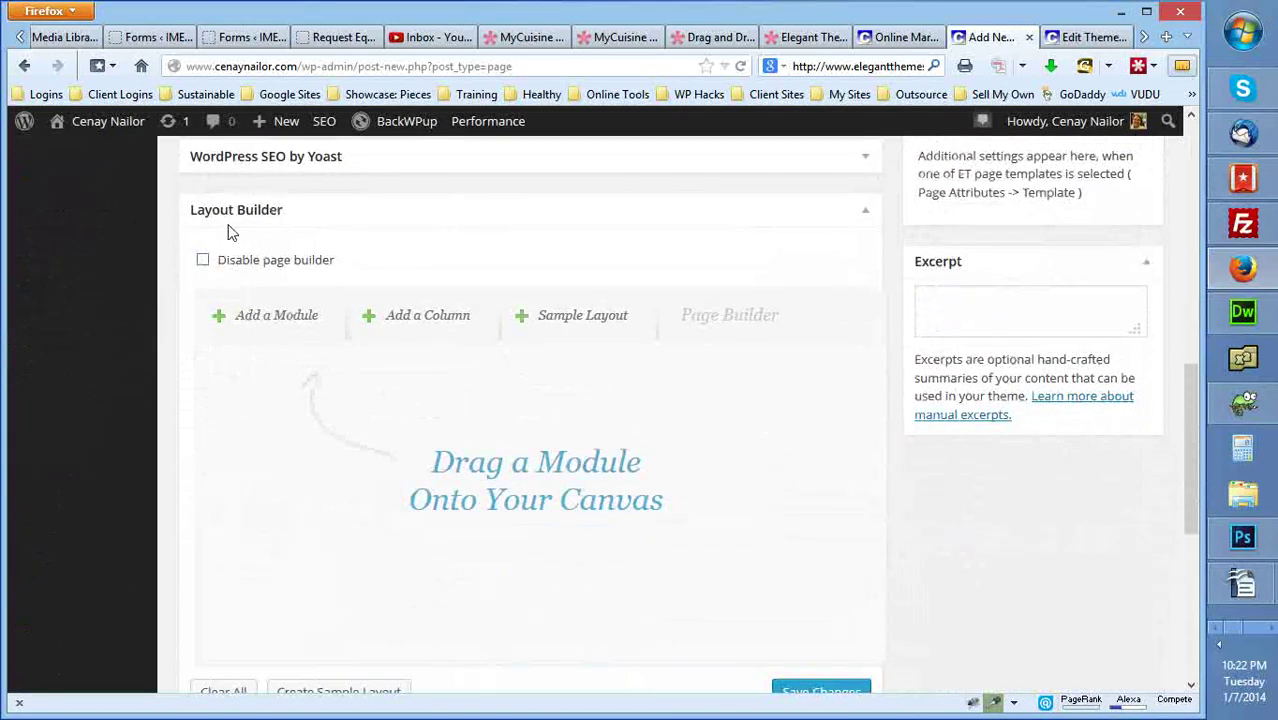
pyautogui.scroll(3, 237, 251)
pyautogui.scroll(5, 237, 251)
pyautogui.click(270, 212)
pyautogui.write('homepa')
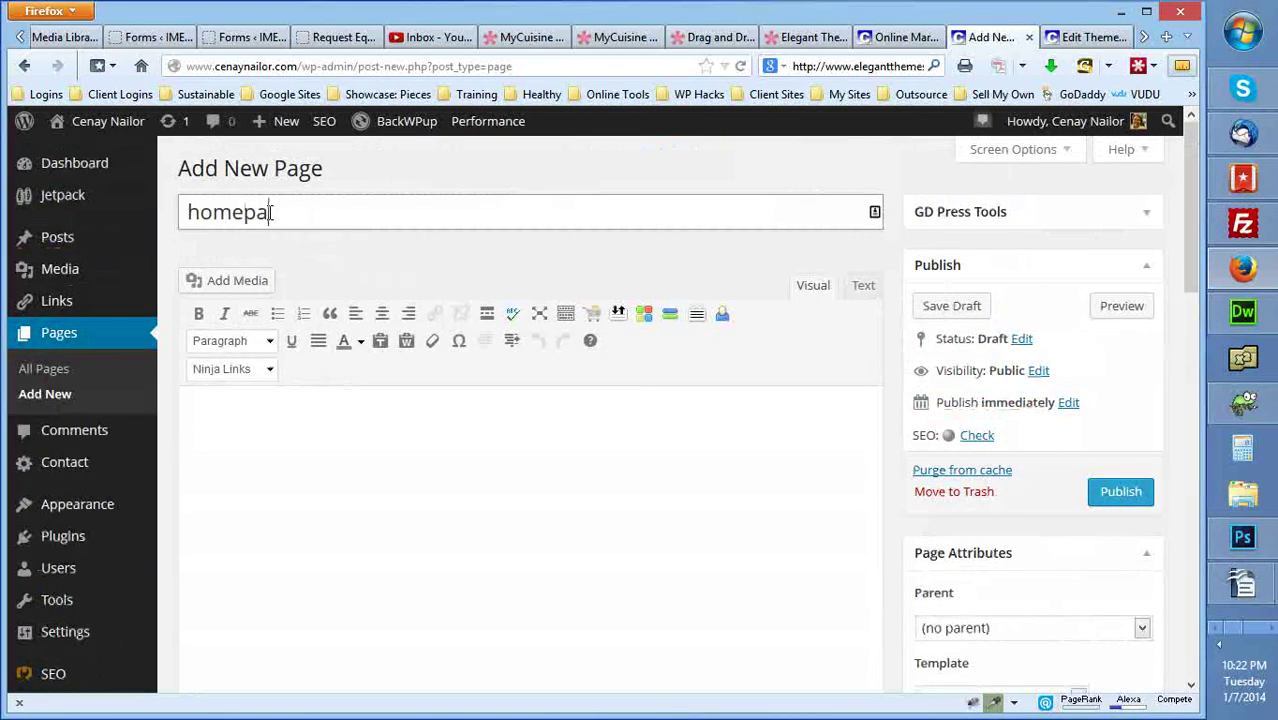
pyautogui.write('ge')
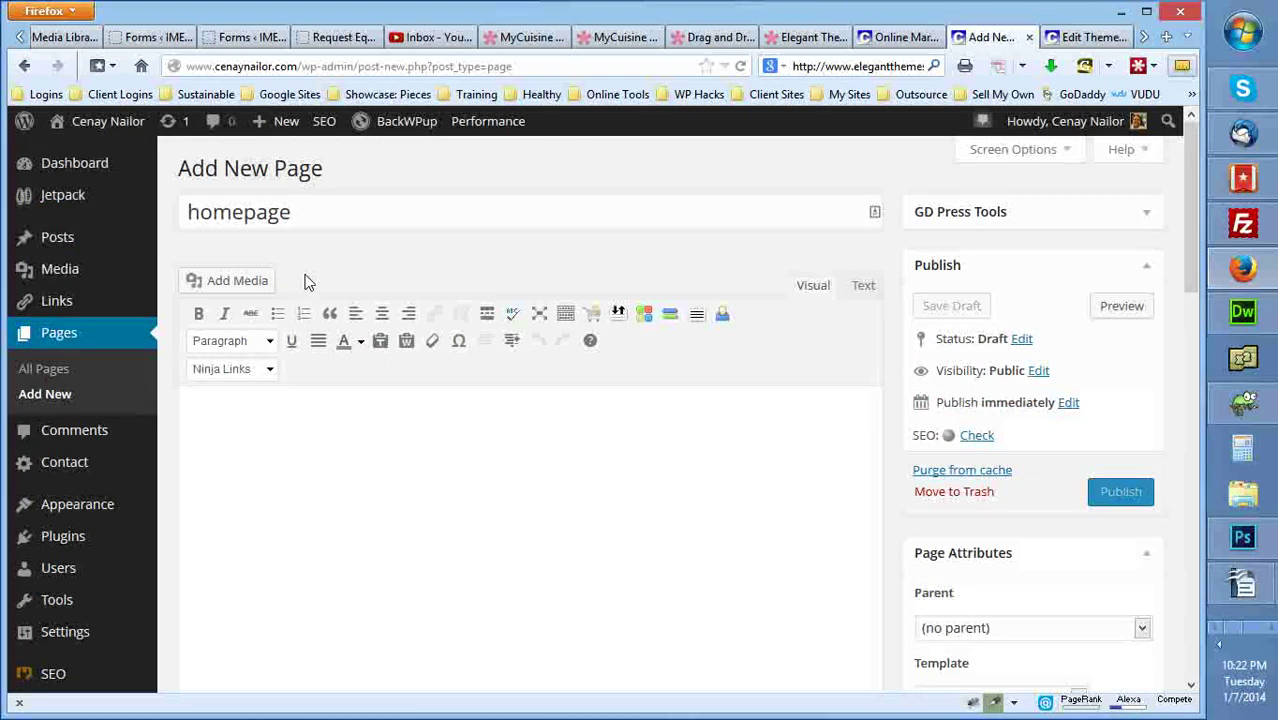
pyautogui.moveTo(297, 213); pyautogui.dragTo(173, 216)
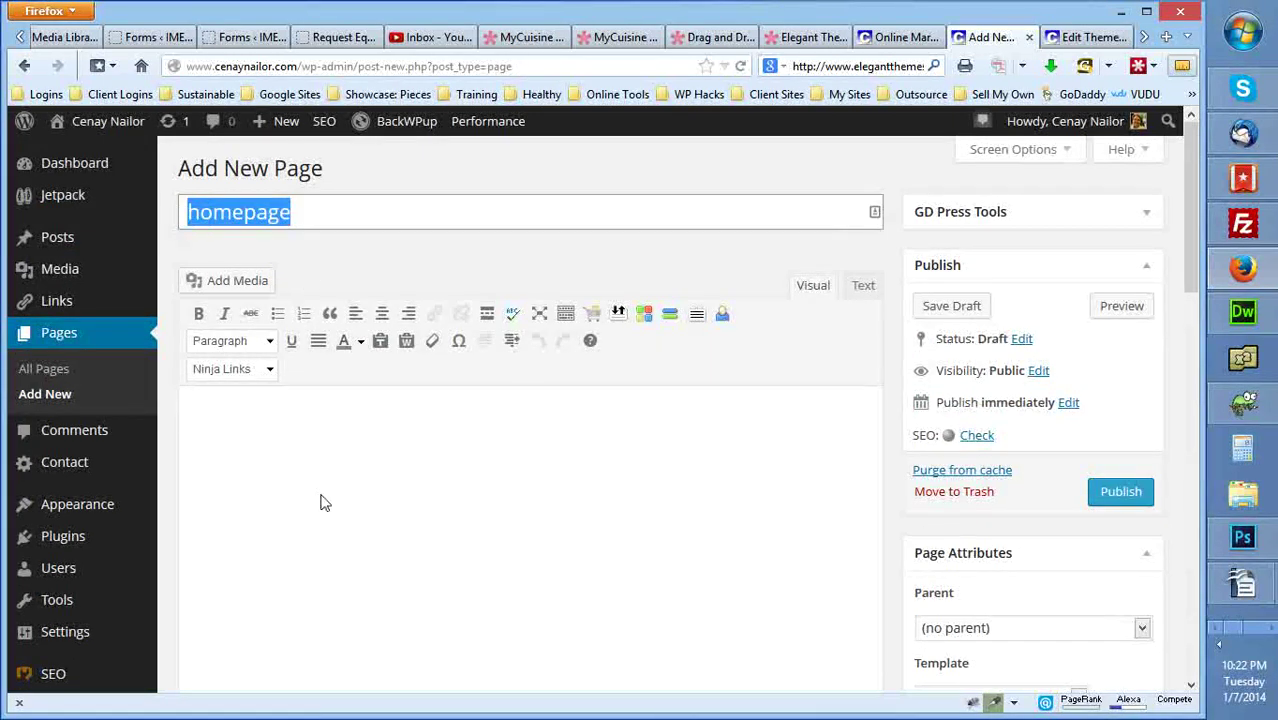
# Show the modules that can be added in the page's Layout Builder section.
pyautogui.scroll(-5, 390, 370)
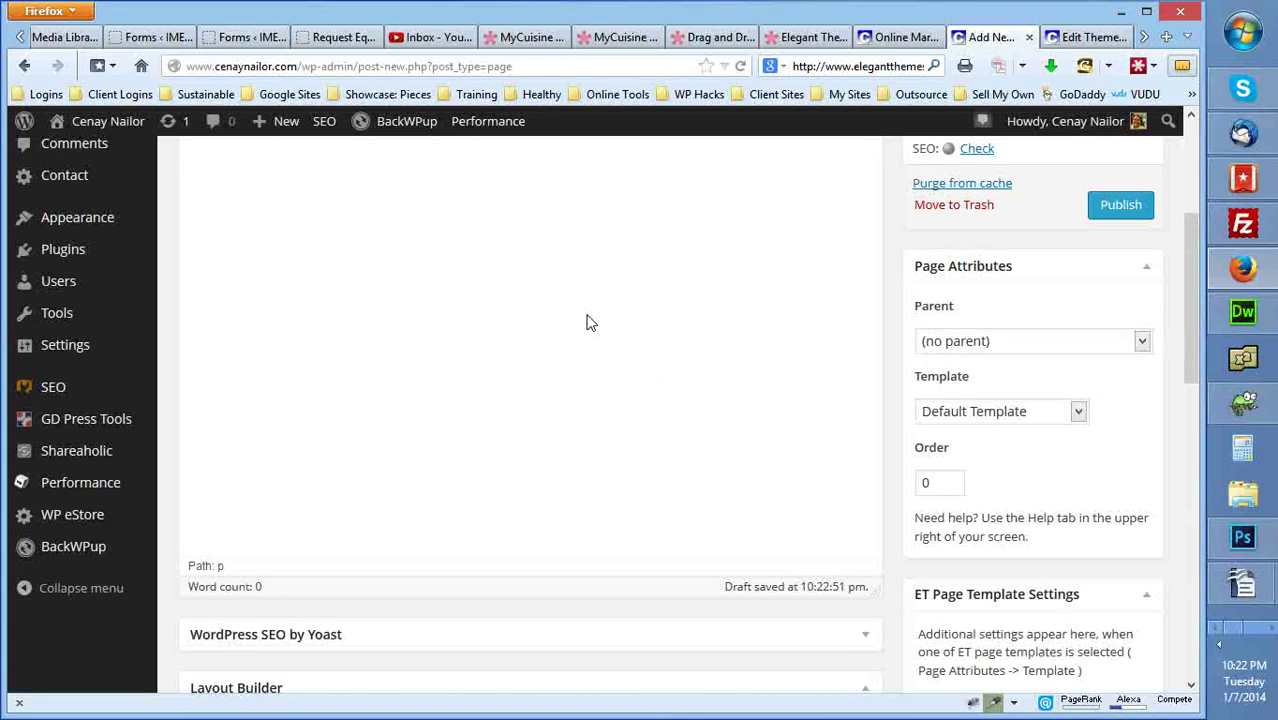
pyautogui.scroll(-3, 588, 322)
pyautogui.scroll(-2, 590, 322)
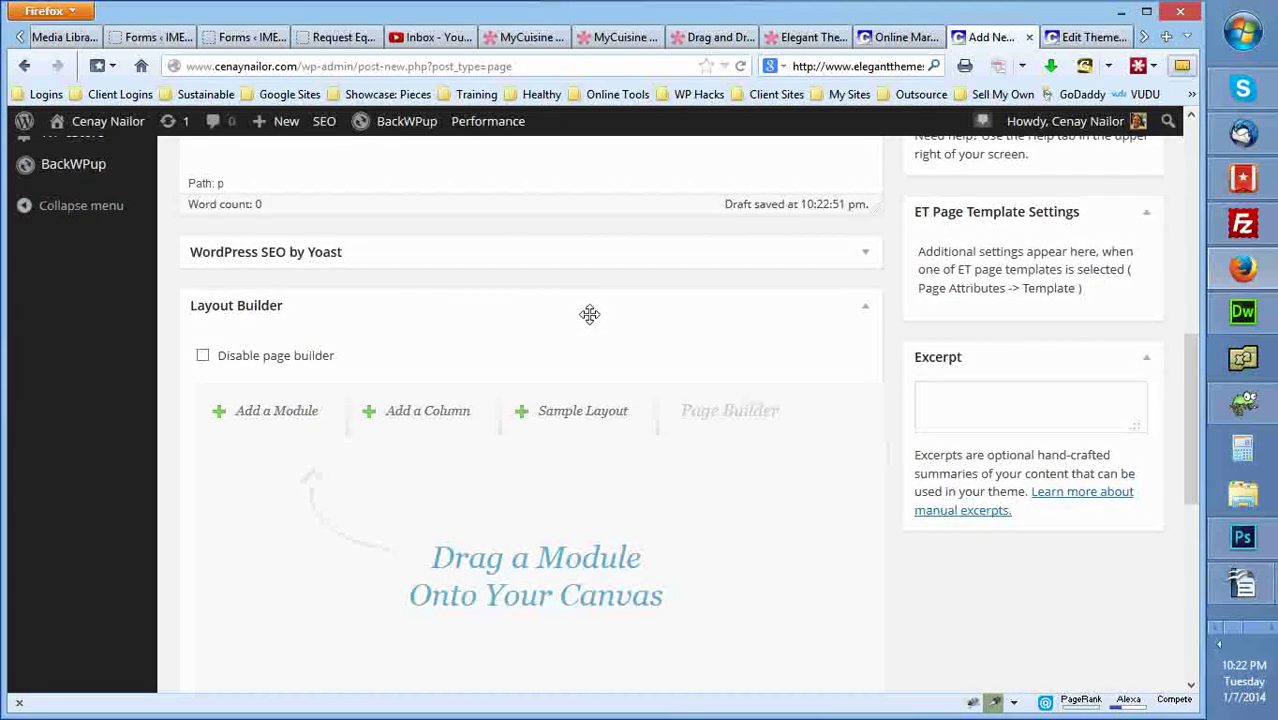
pyautogui.scroll(-2, 589, 314)
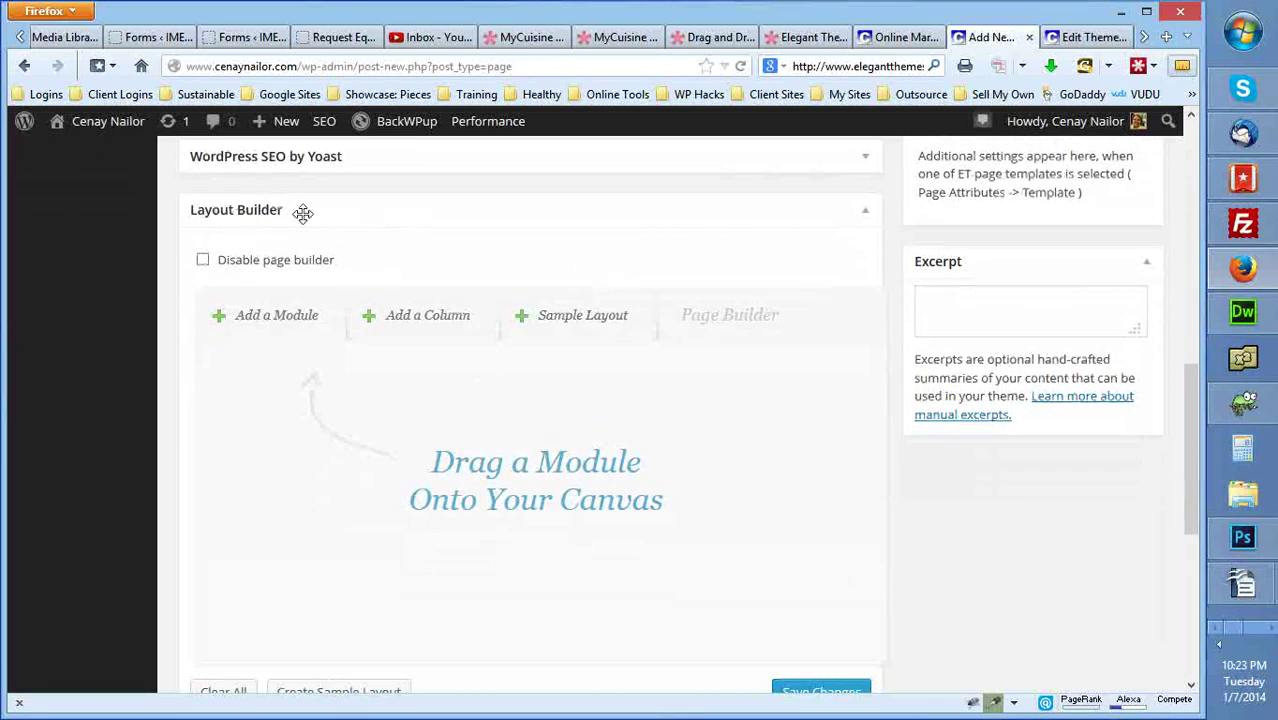
pyautogui.scroll(-2, 536, 412)
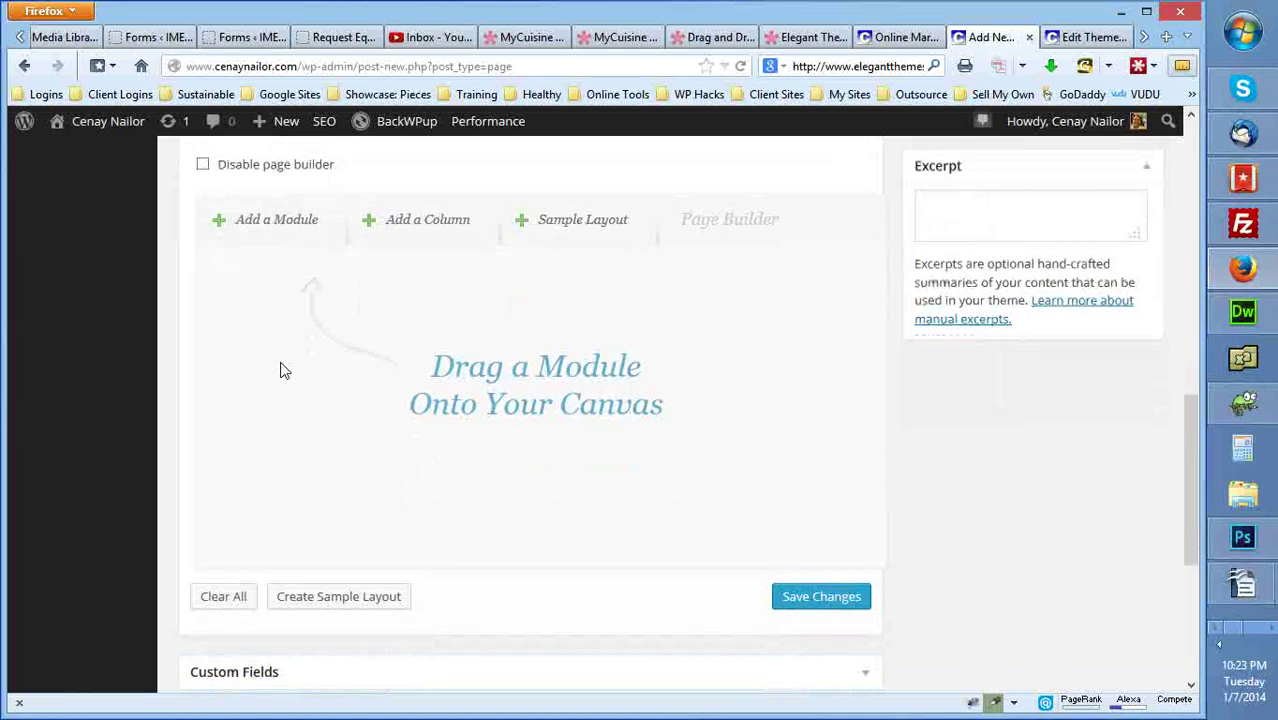
pyautogui.click(268, 221)
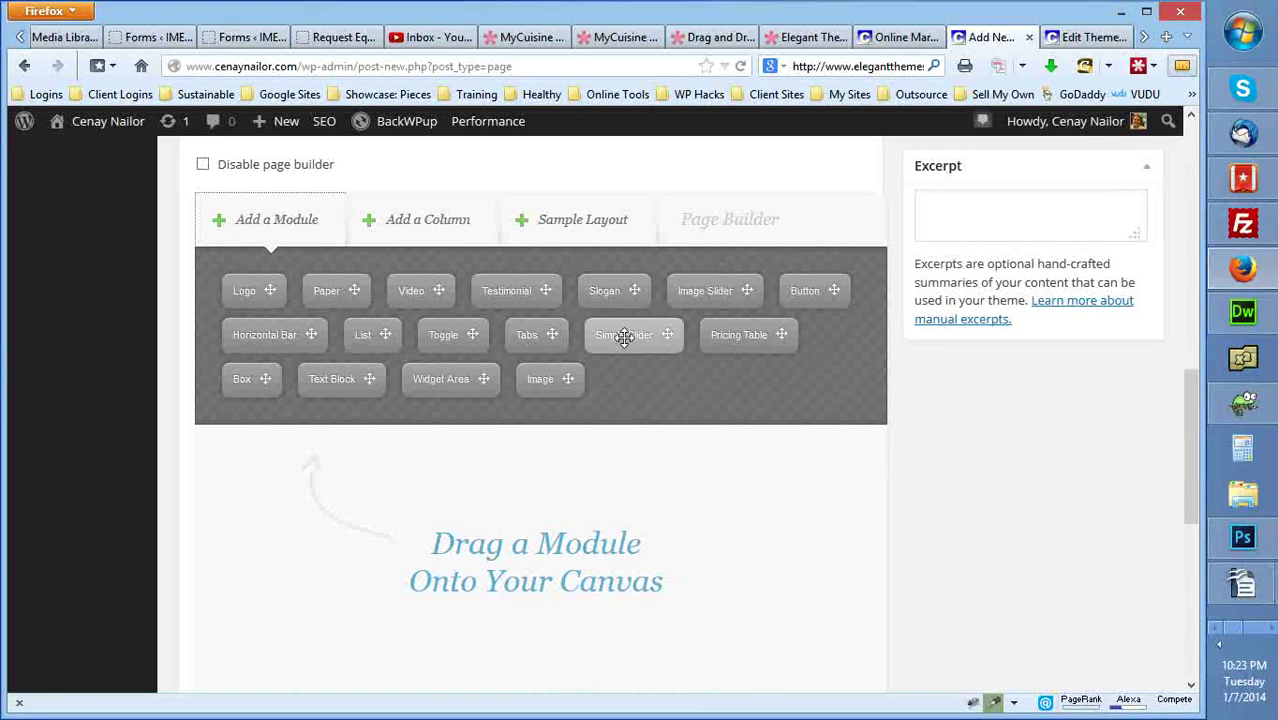
# Place a Simple Slider module on the layout canvas and add a slide in its settings.
pyautogui.moveTo(624, 345); pyautogui.dragTo(577, 490)
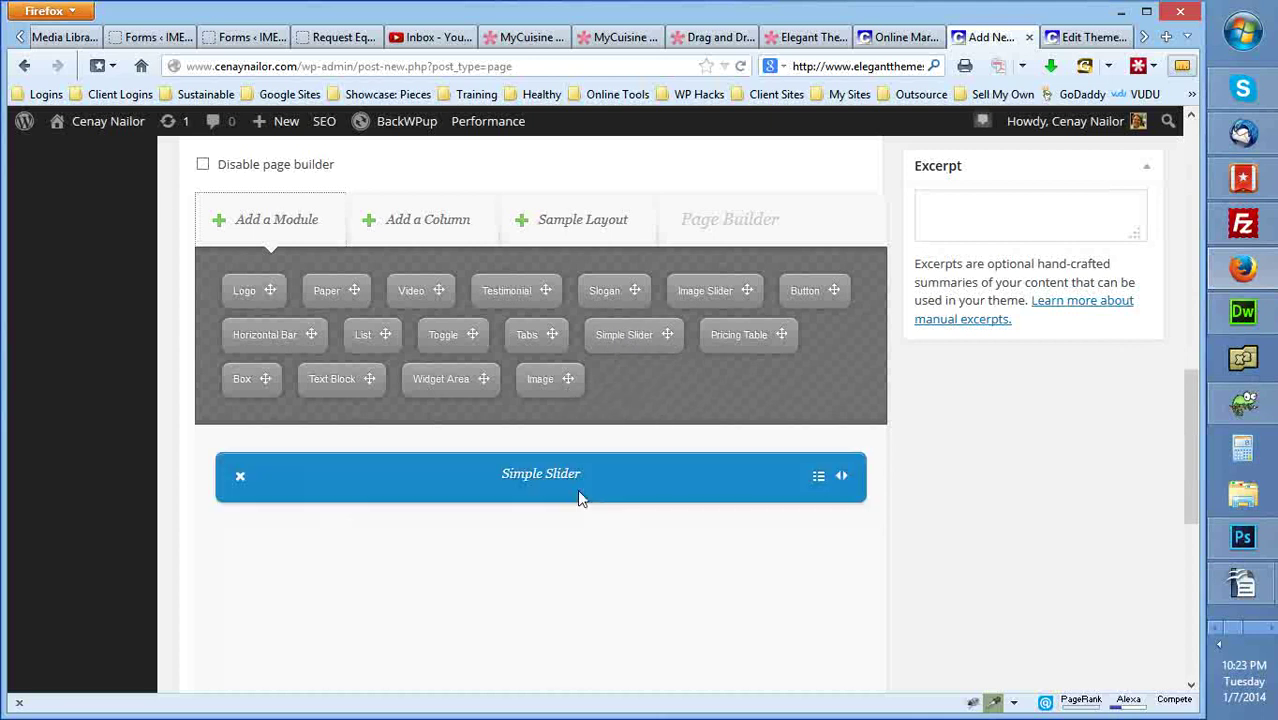
pyautogui.click(818, 477)
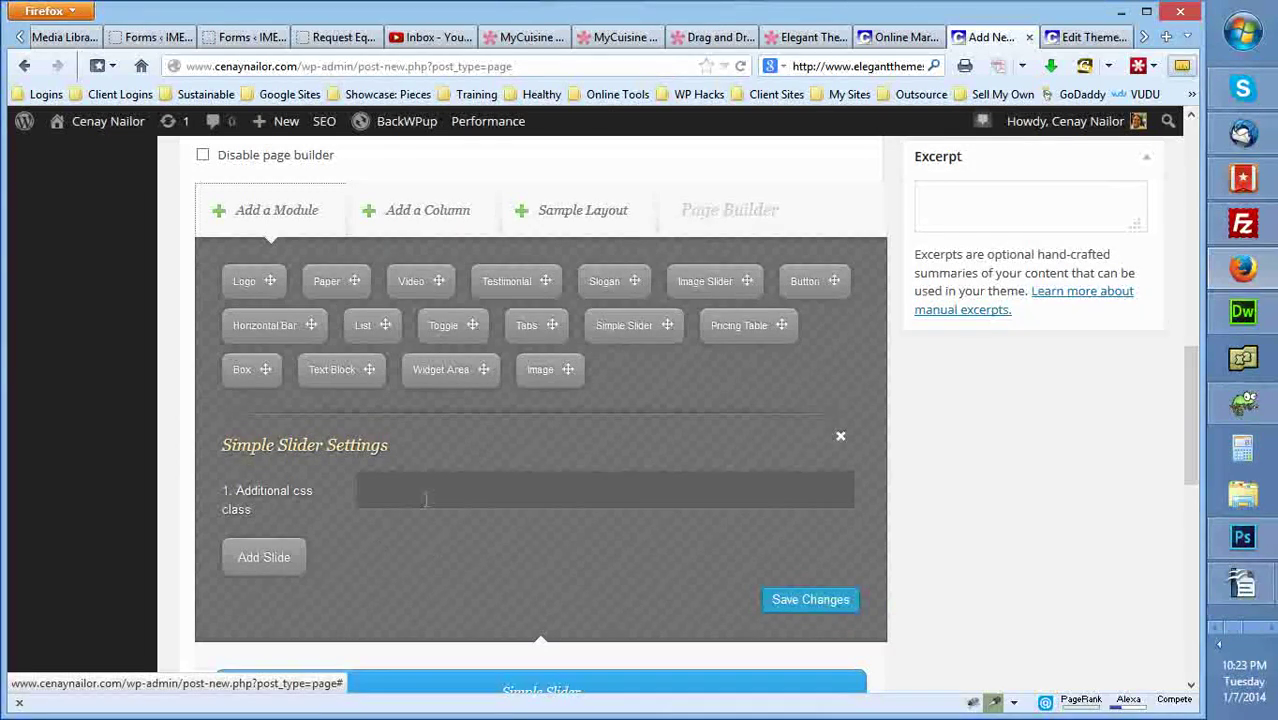
pyautogui.click(283, 556)
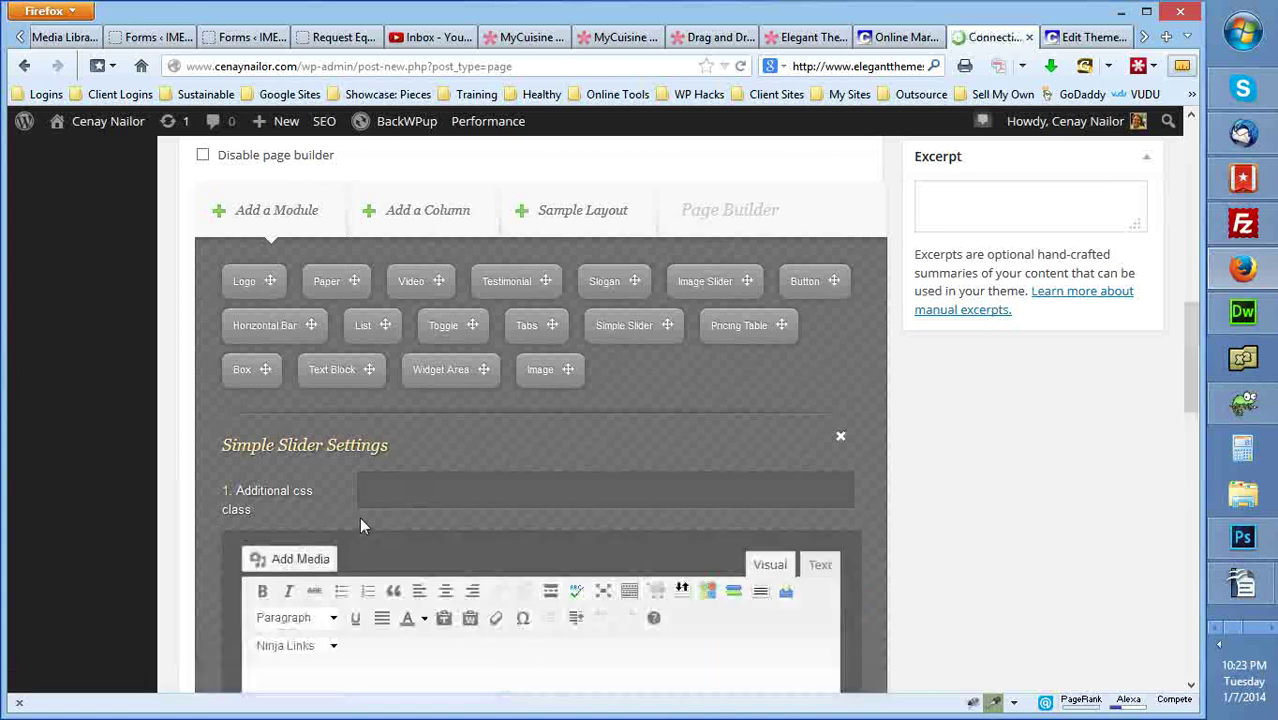
pyautogui.scroll(-3, 360, 515)
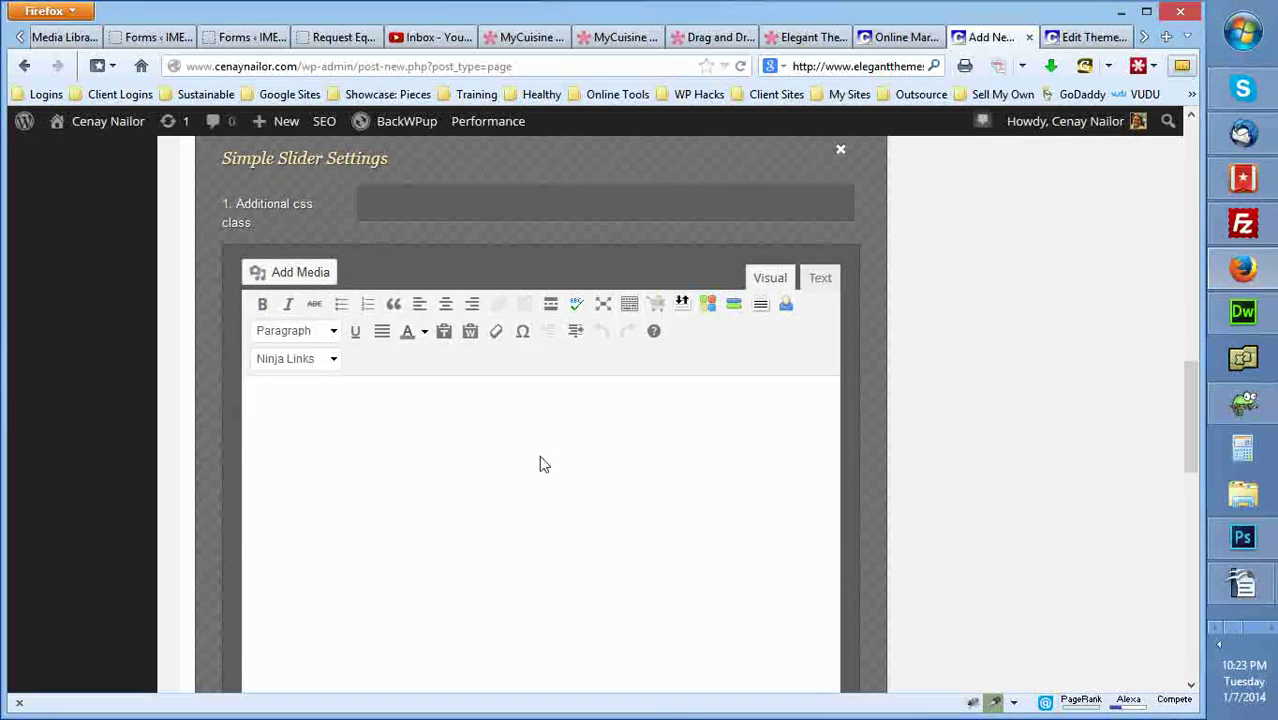
# Close the Simple Slider settings and remove that module from the layout canvas.
pyautogui.scroll(1, 829, 226)
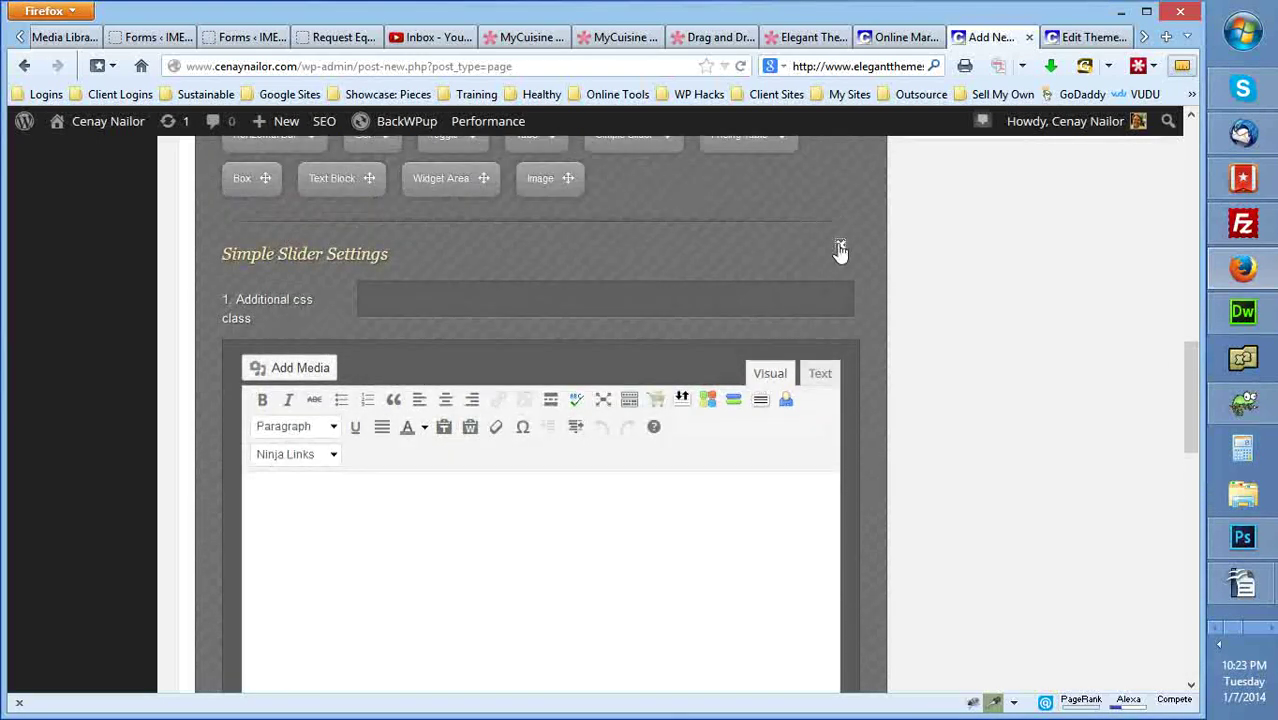
pyautogui.click(840, 248)
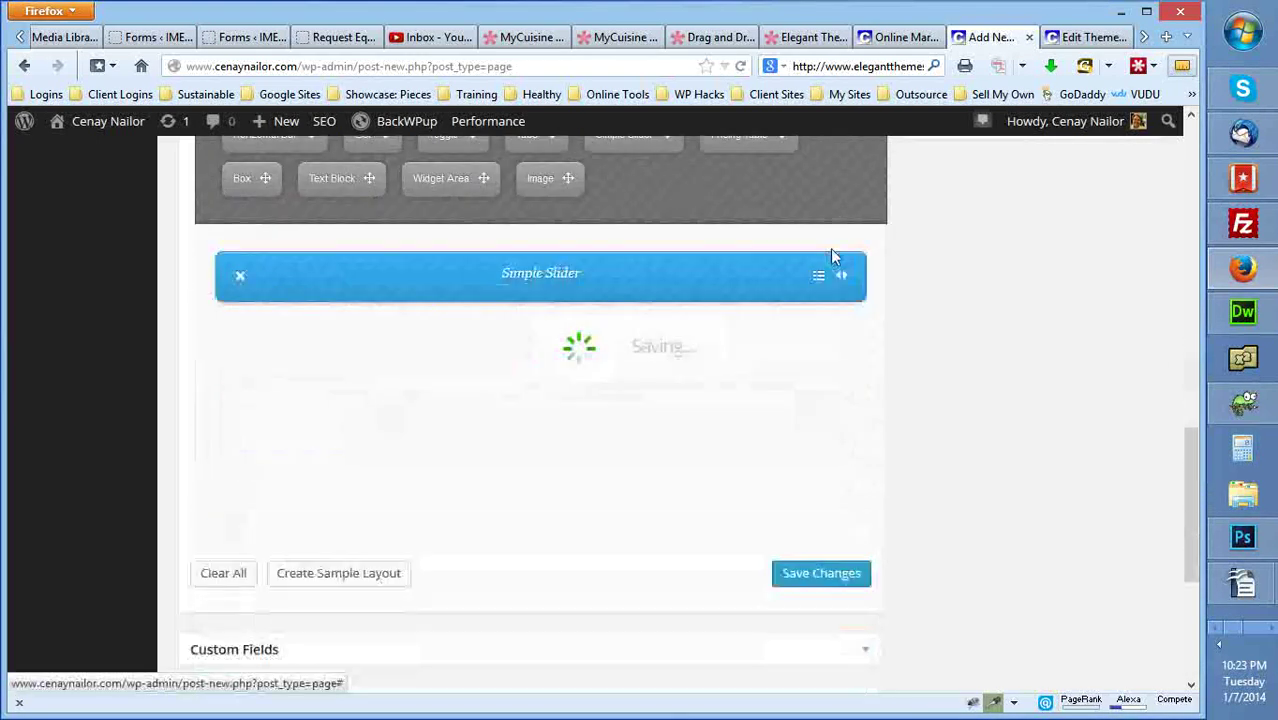
pyautogui.click(240, 281)
pyautogui.click(208, 238)
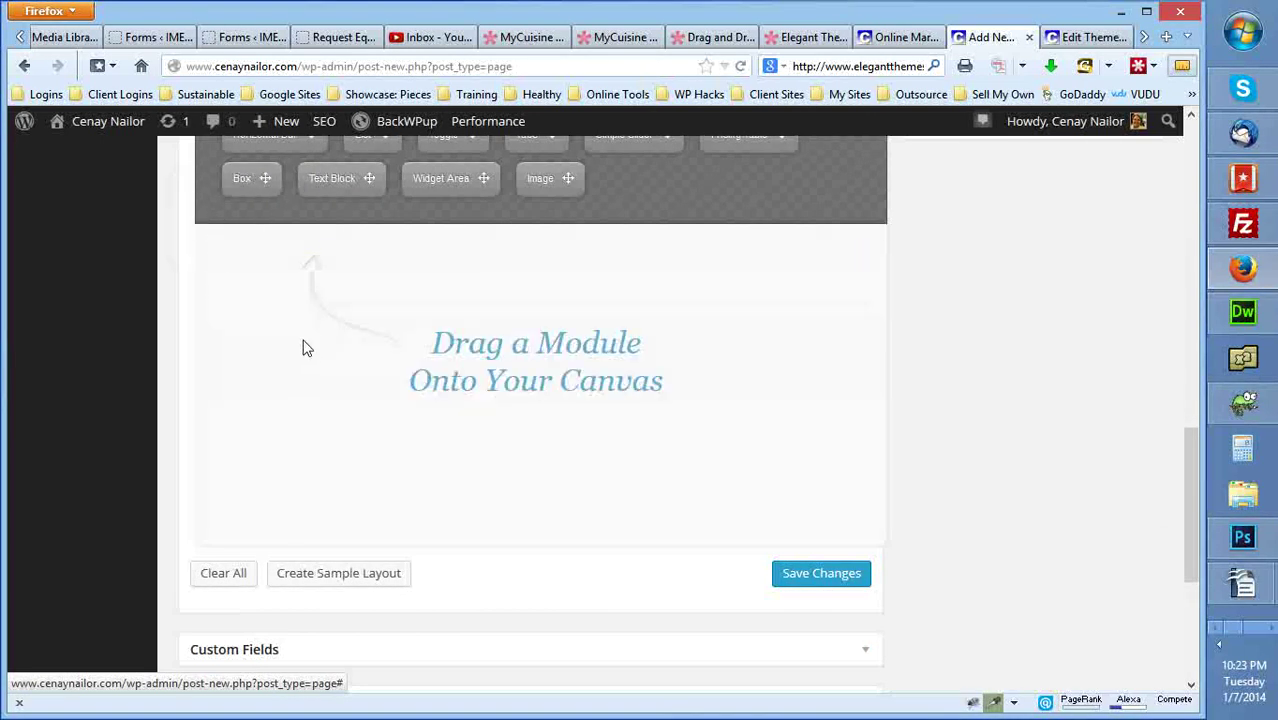
pyautogui.scroll(3, 307, 352)
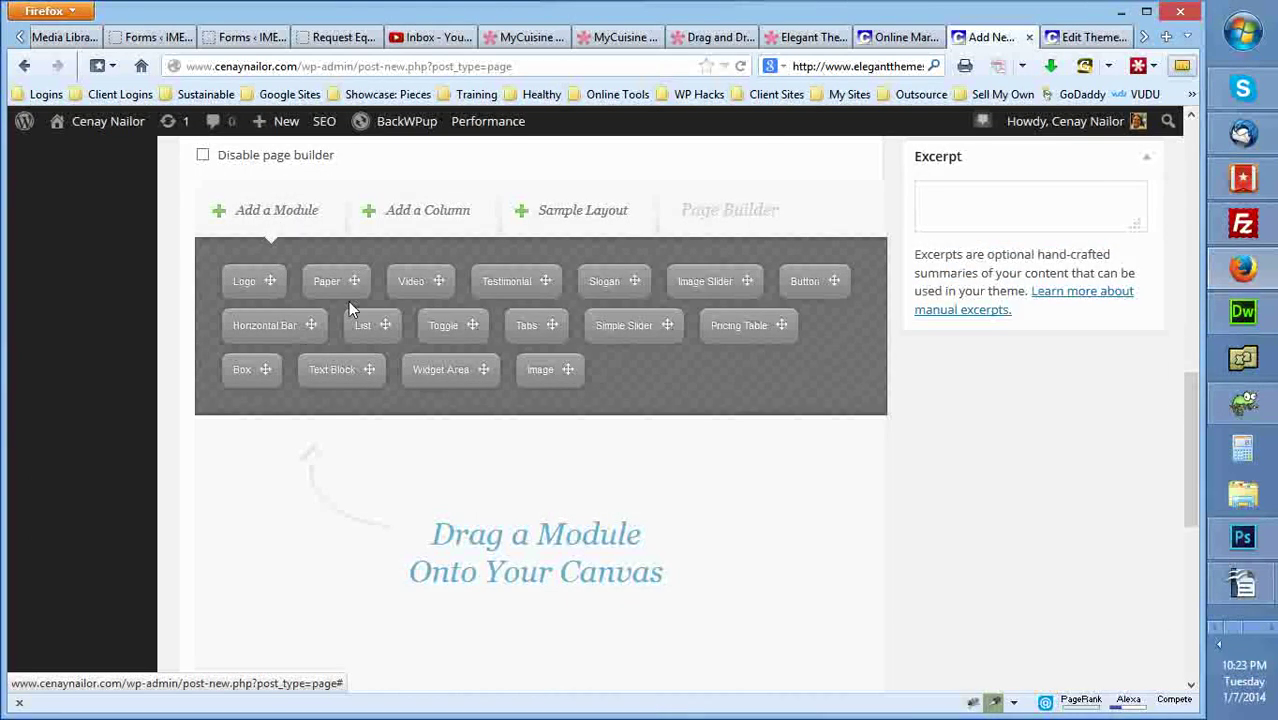
# Place a resizable column on the layout canvas and add a Text Block module and a Video module inside it.
pyautogui.click(437, 226)
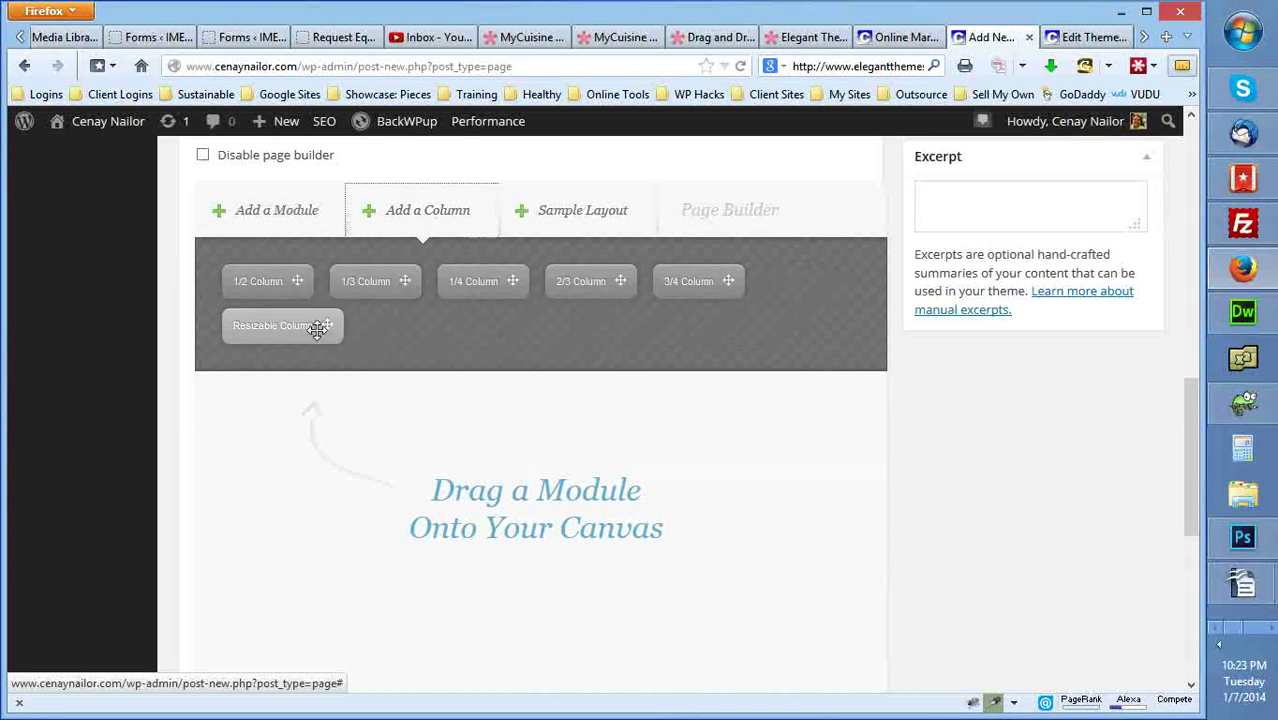
pyautogui.moveTo(293, 327); pyautogui.dragTo(349, 436)
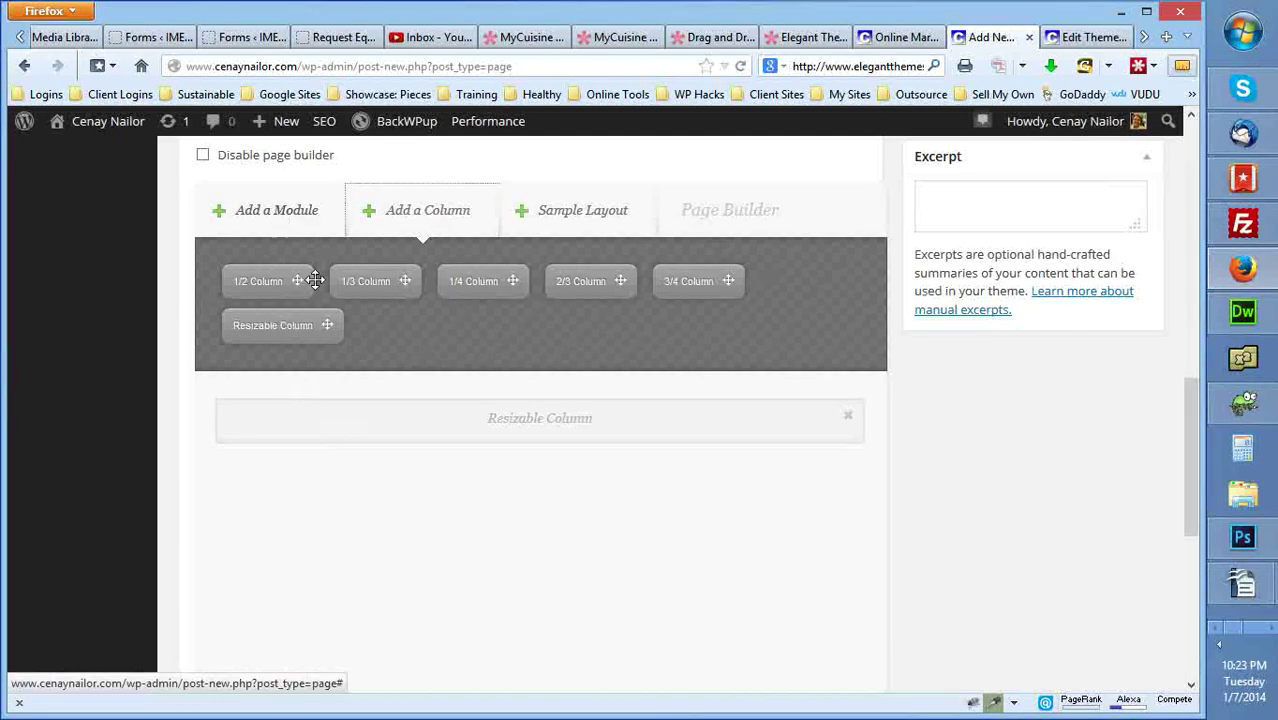
pyautogui.click(250, 212)
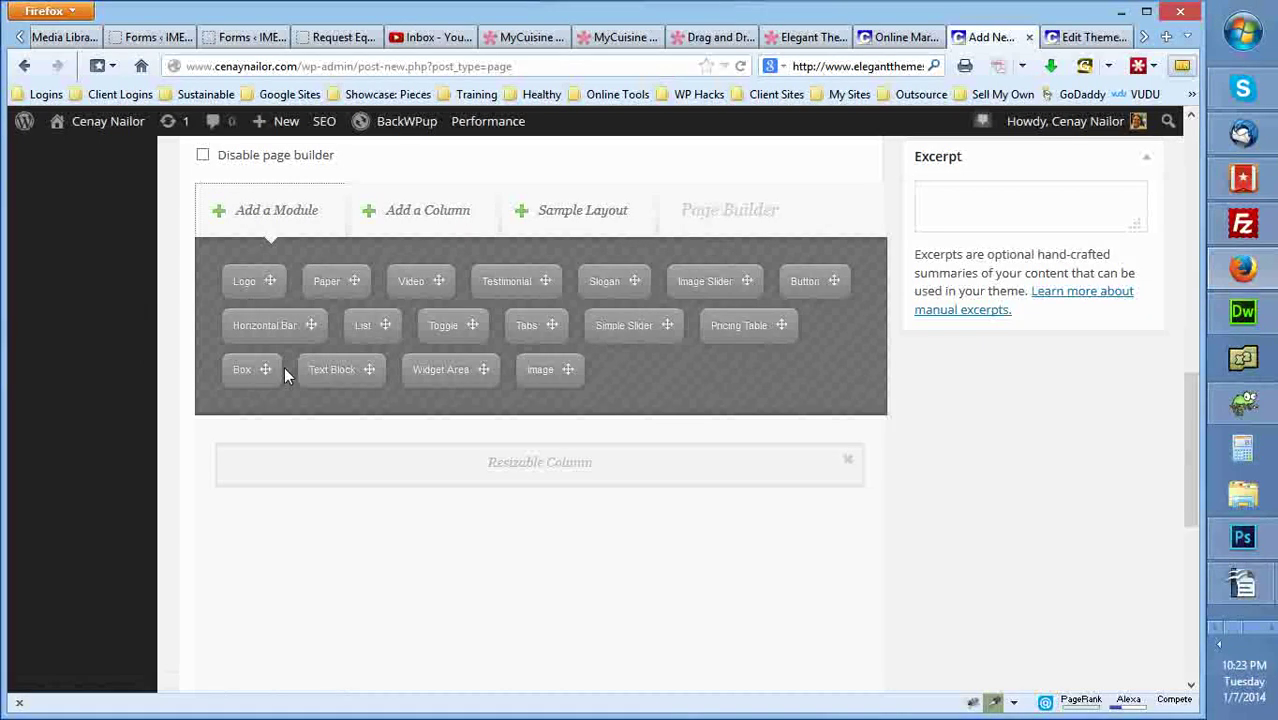
pyautogui.moveTo(331, 369); pyautogui.dragTo(297, 473)
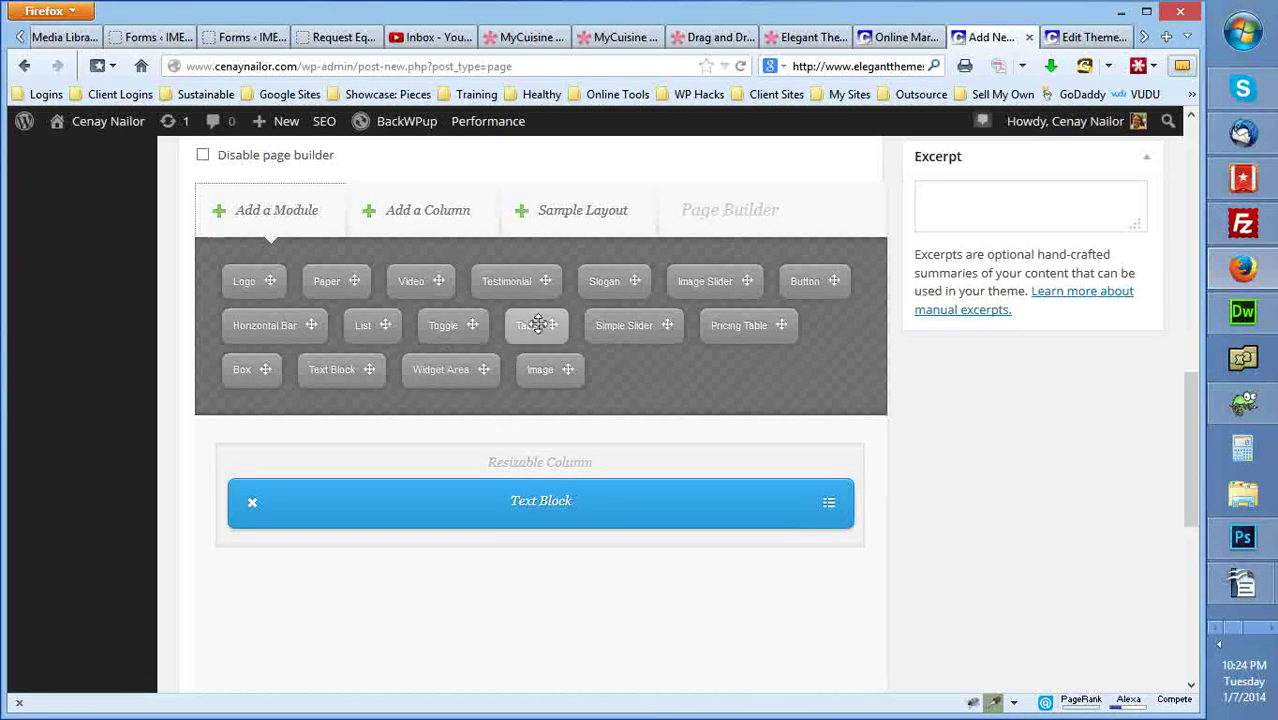
pyautogui.moveTo(432, 282); pyautogui.dragTo(400, 542)
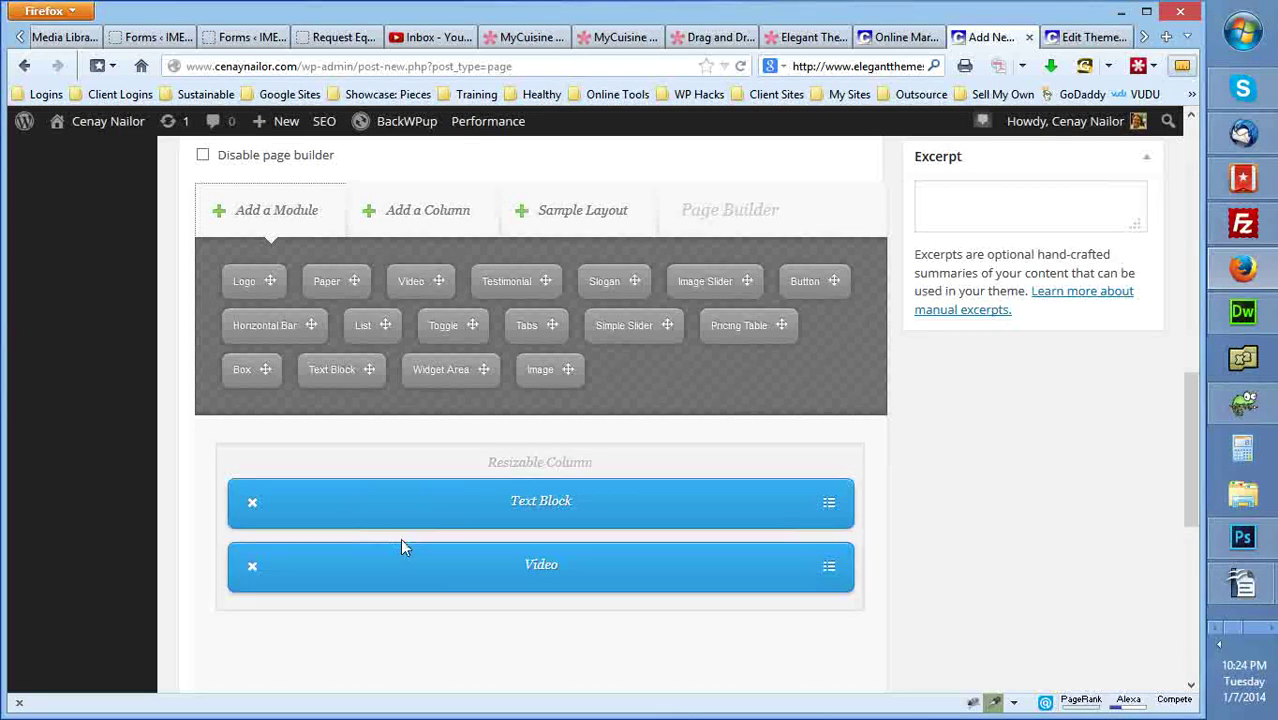
# Narrow the first column to 43% and place a second resizable column beside it with a width of 54%.
pyautogui.moveTo(863, 499); pyautogui.dragTo(497, 534)
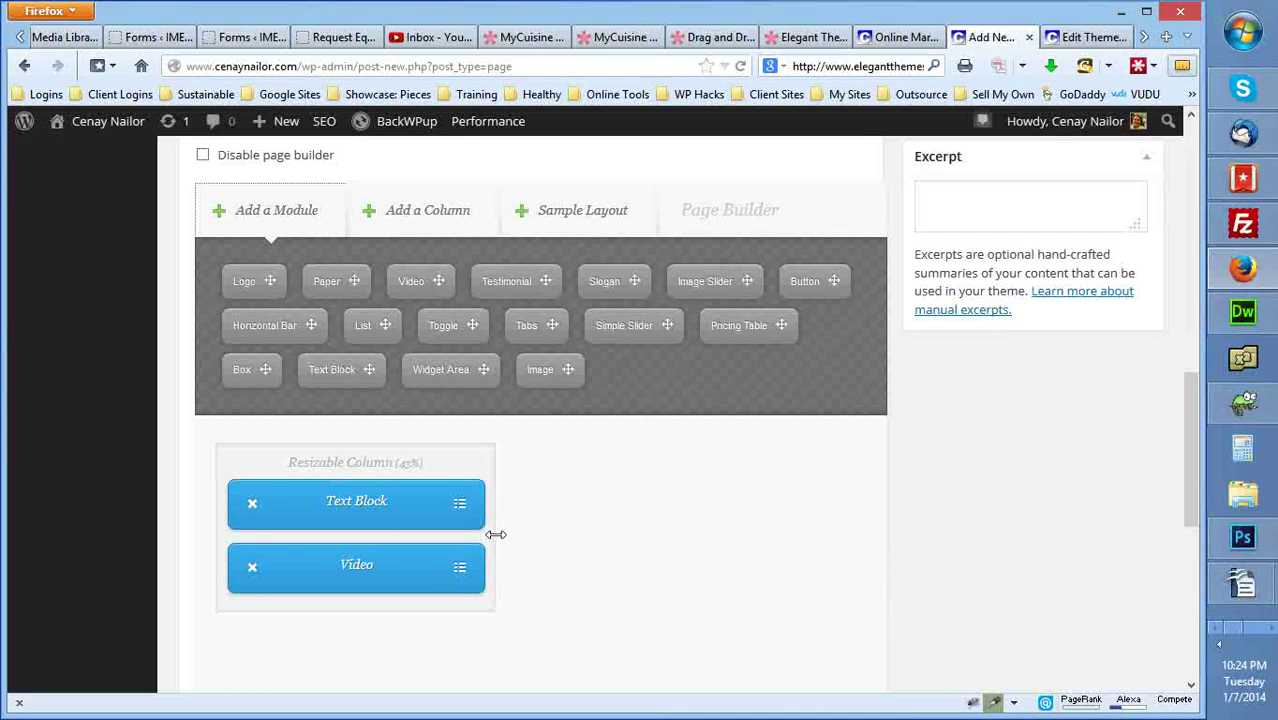
pyautogui.click(424, 222)
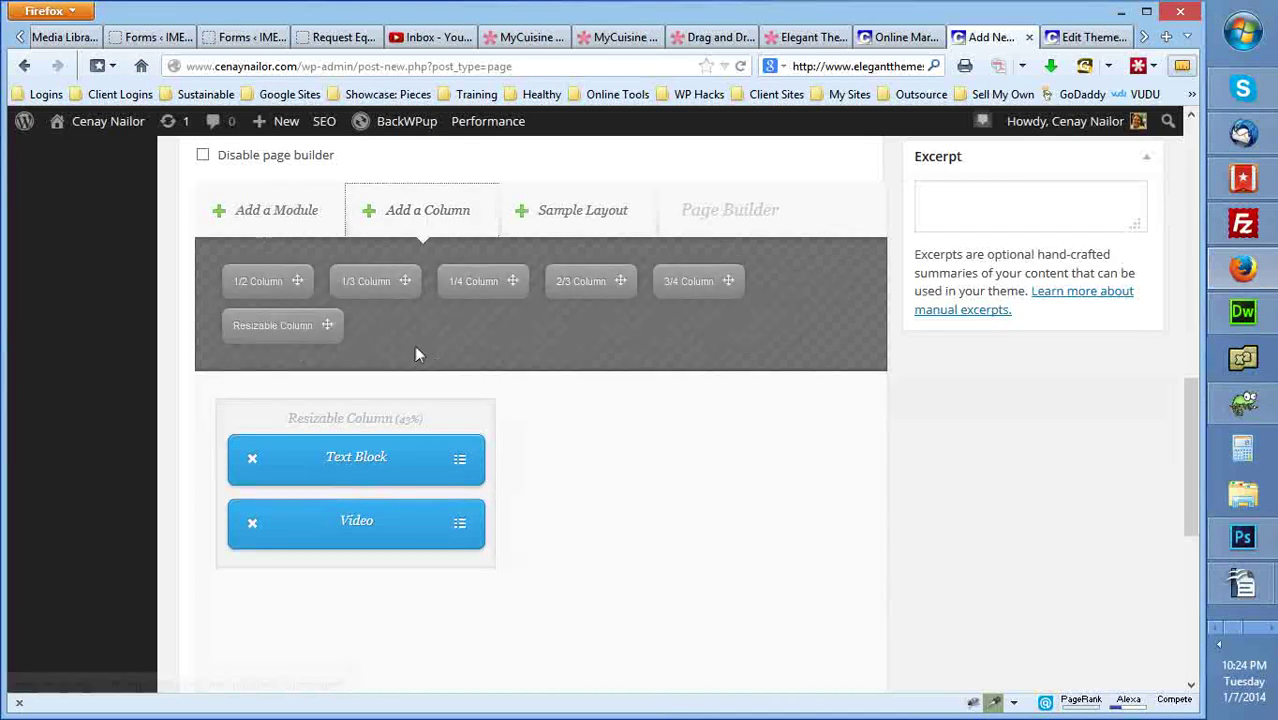
pyautogui.moveTo(272, 325); pyautogui.dragTo(578, 443)
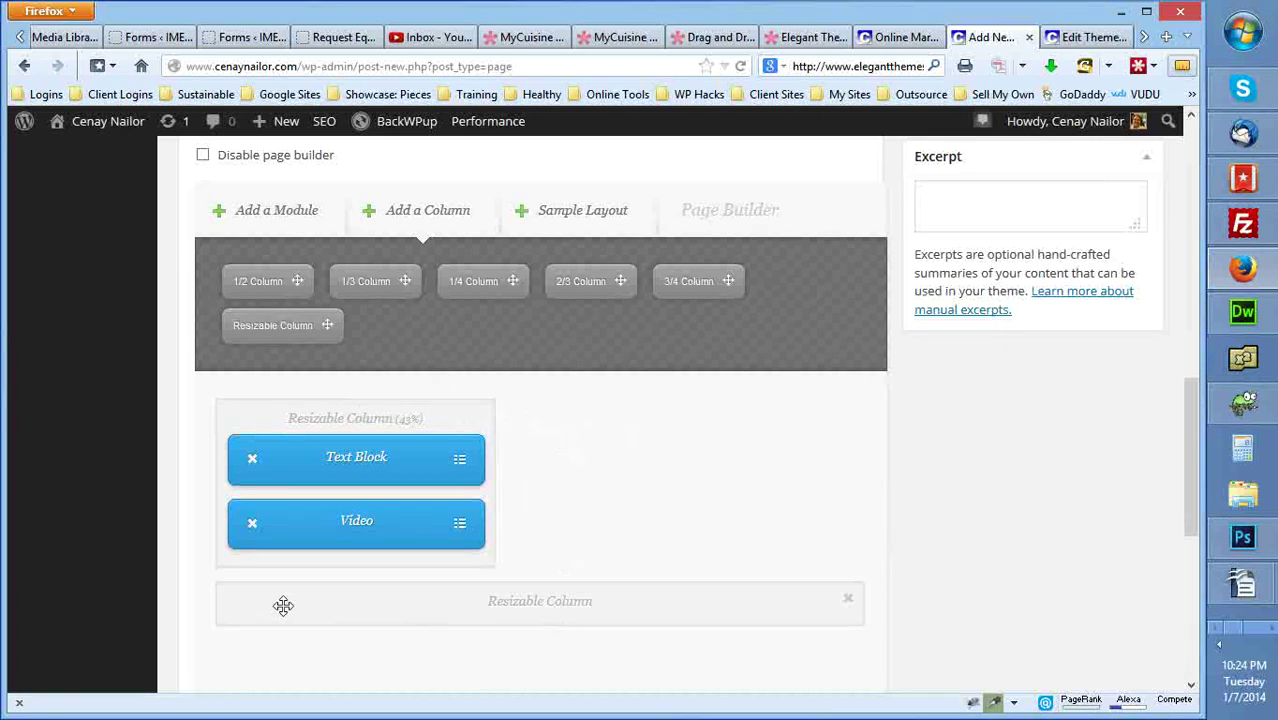
pyautogui.moveTo(210, 612); pyautogui.dragTo(505, 593)
pyautogui.moveTo(865, 603); pyautogui.dragTo(502, 610)
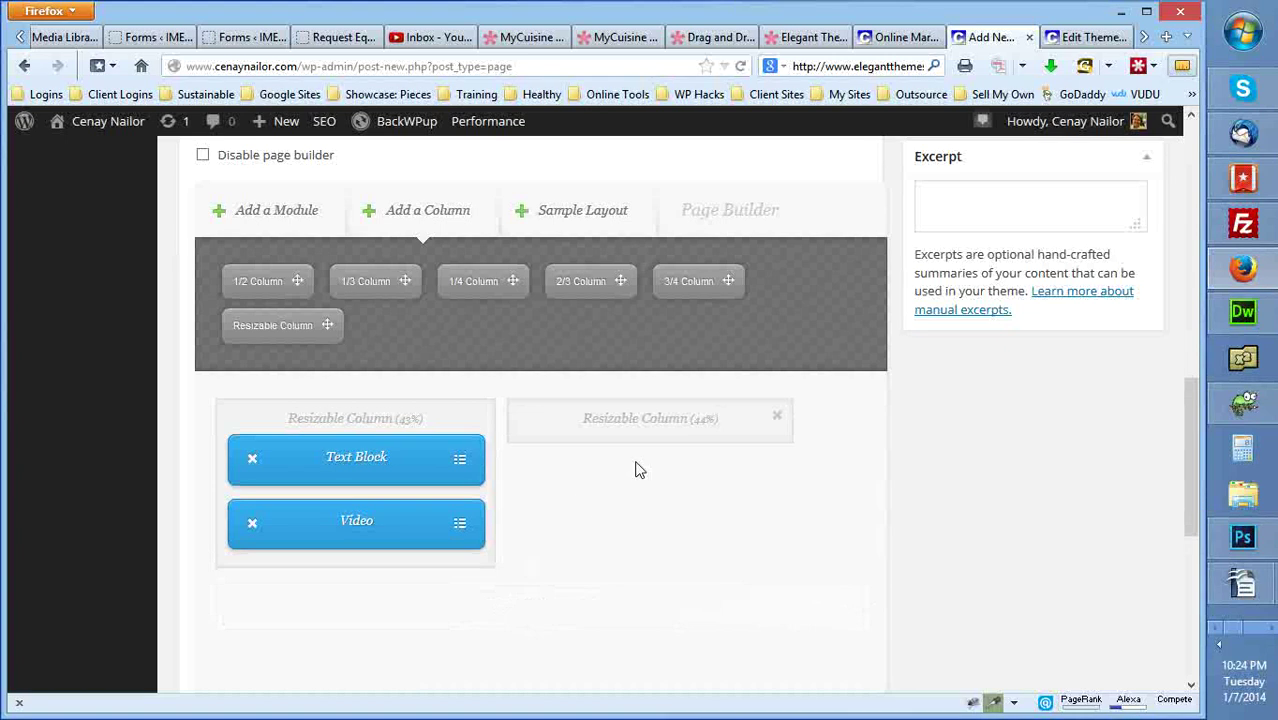
pyautogui.moveTo(796, 419); pyautogui.dragTo(867, 427)
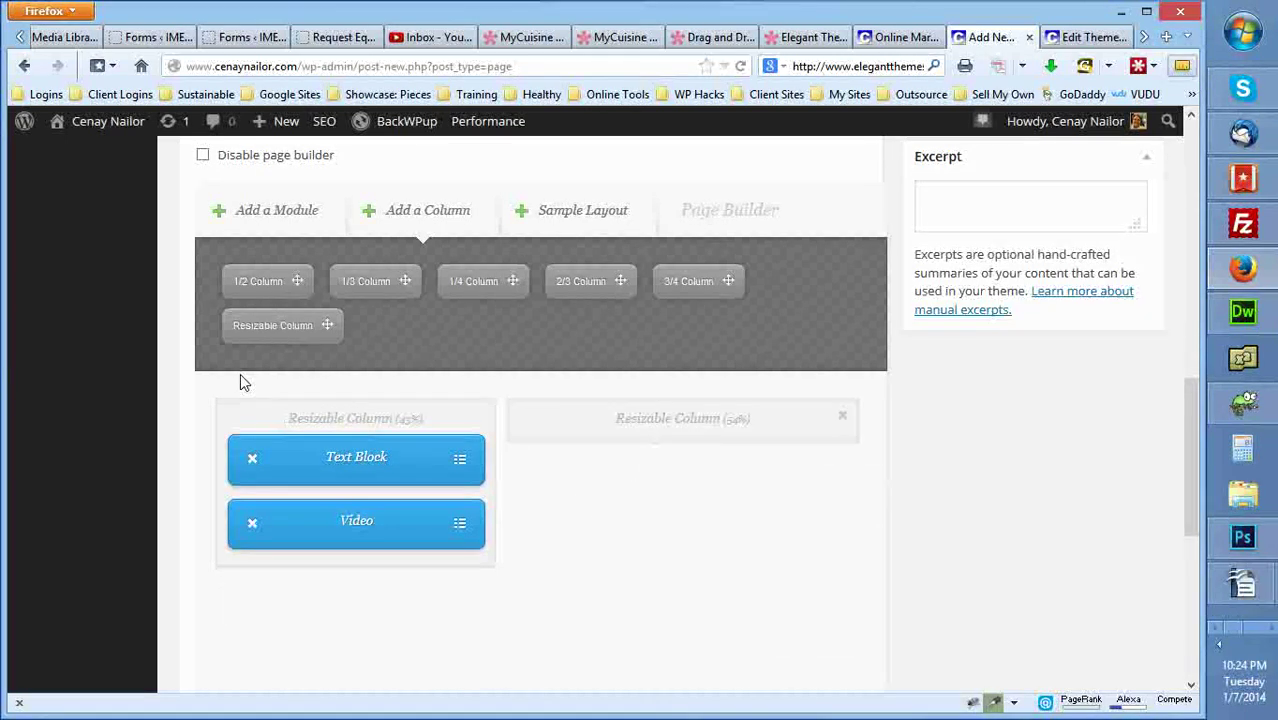
# Add a List module and a Pricing Table module to the 54% column.
pyautogui.click(262, 212)
pyautogui.moveTo(355, 320); pyautogui.dragTo(601, 485)
pyautogui.moveTo(748, 325); pyautogui.dragTo(733, 500)
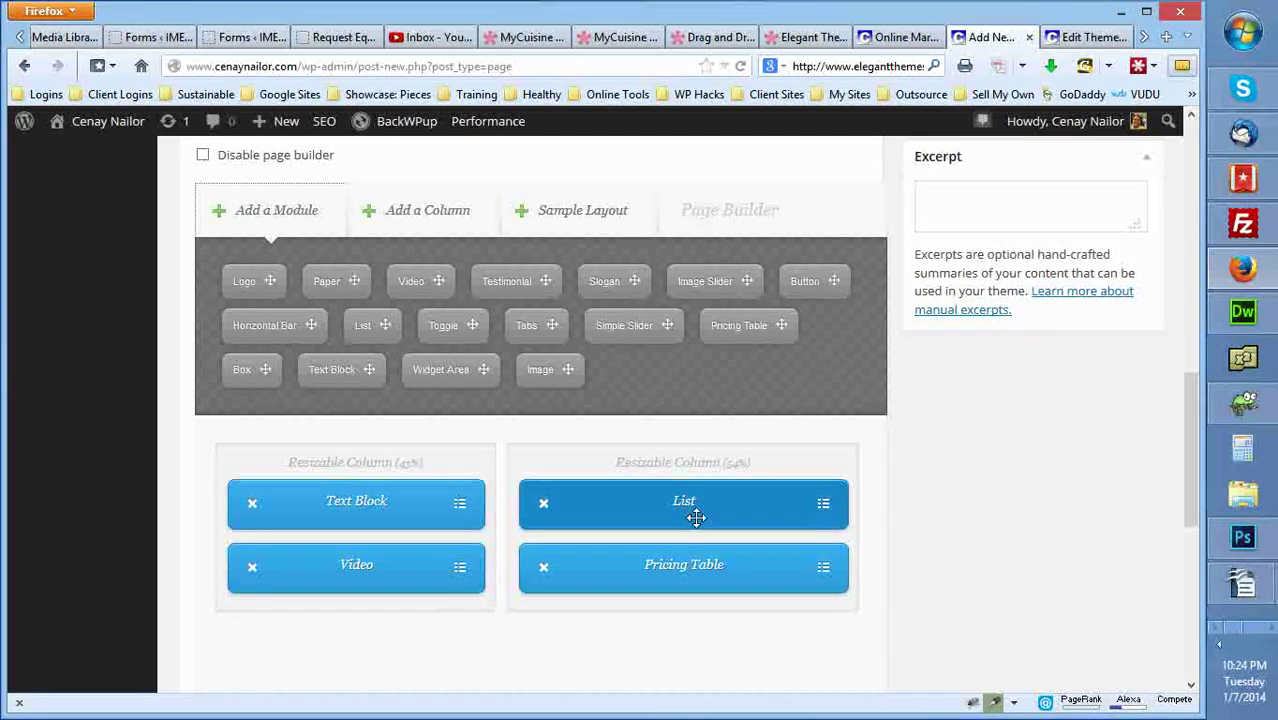
# Open the Text Block module's settings and save them with the content left empty.
pyautogui.click(460, 508)
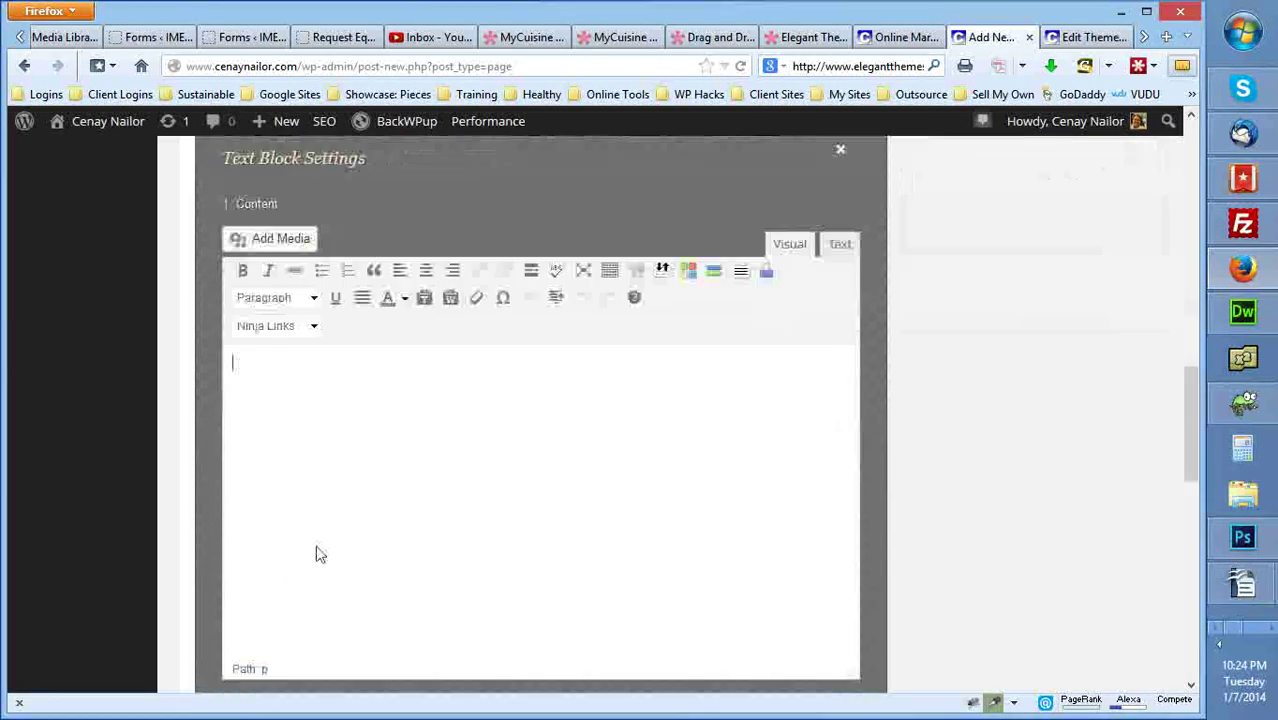
pyautogui.scroll(-3, 793, 568)
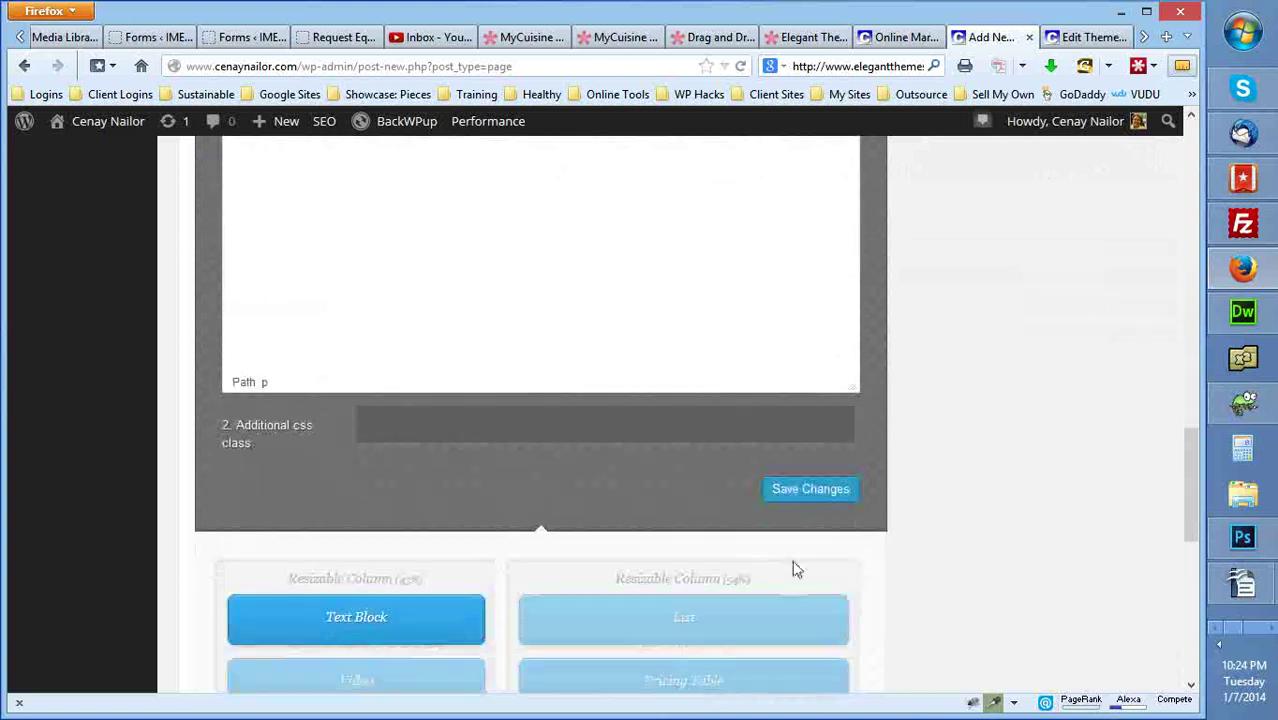
pyautogui.click(790, 490)
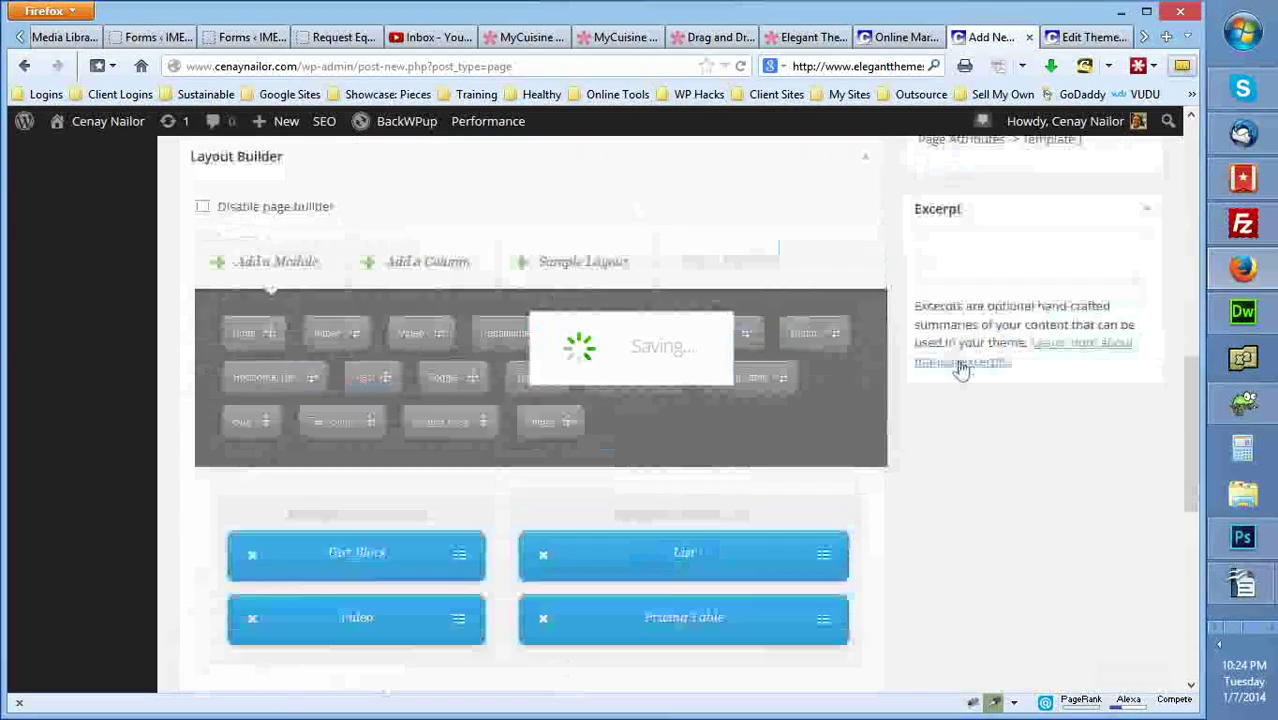
pyautogui.scroll(3, 1113, 220)
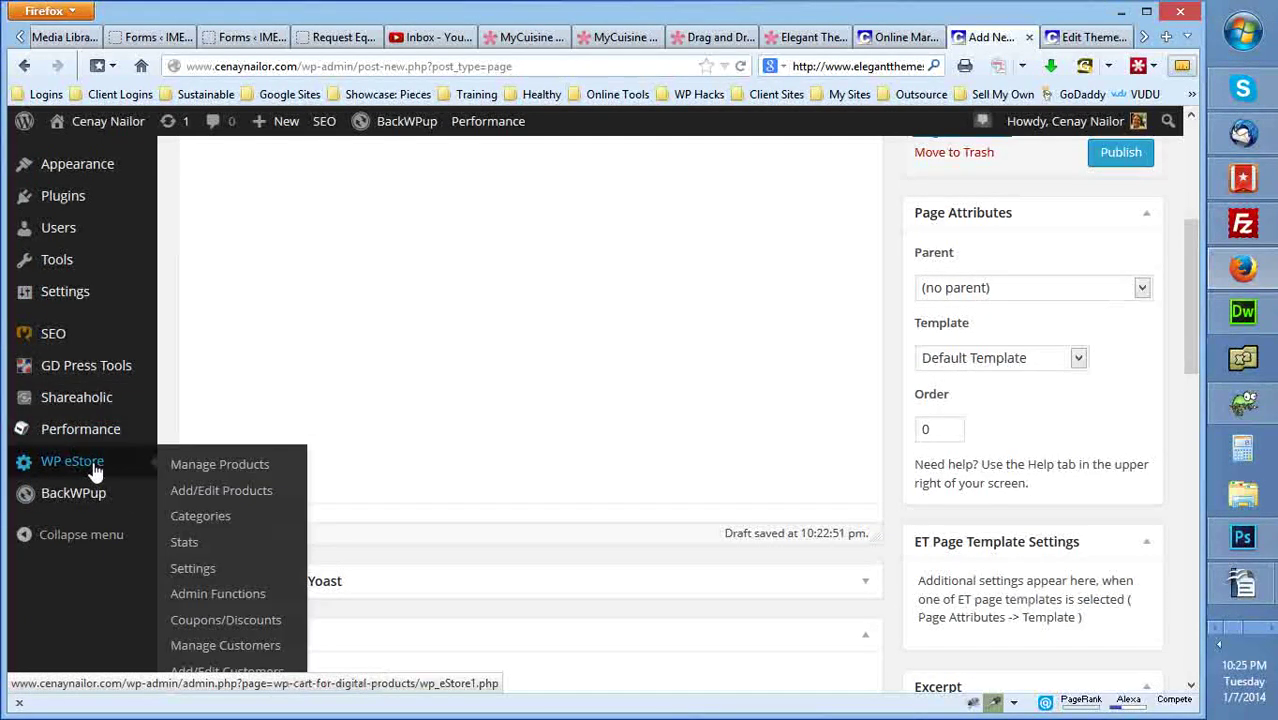
pyautogui.moveTo(80, 300)
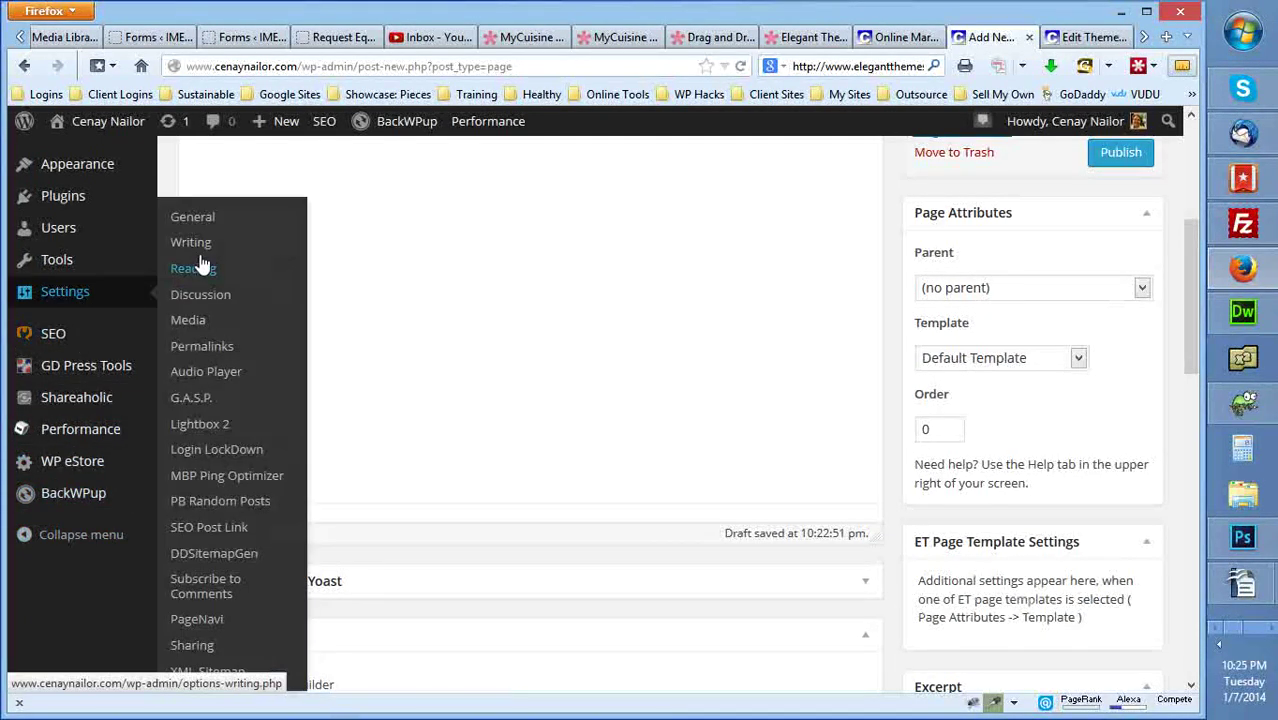
pyautogui.scroll(-1, 568, 314)
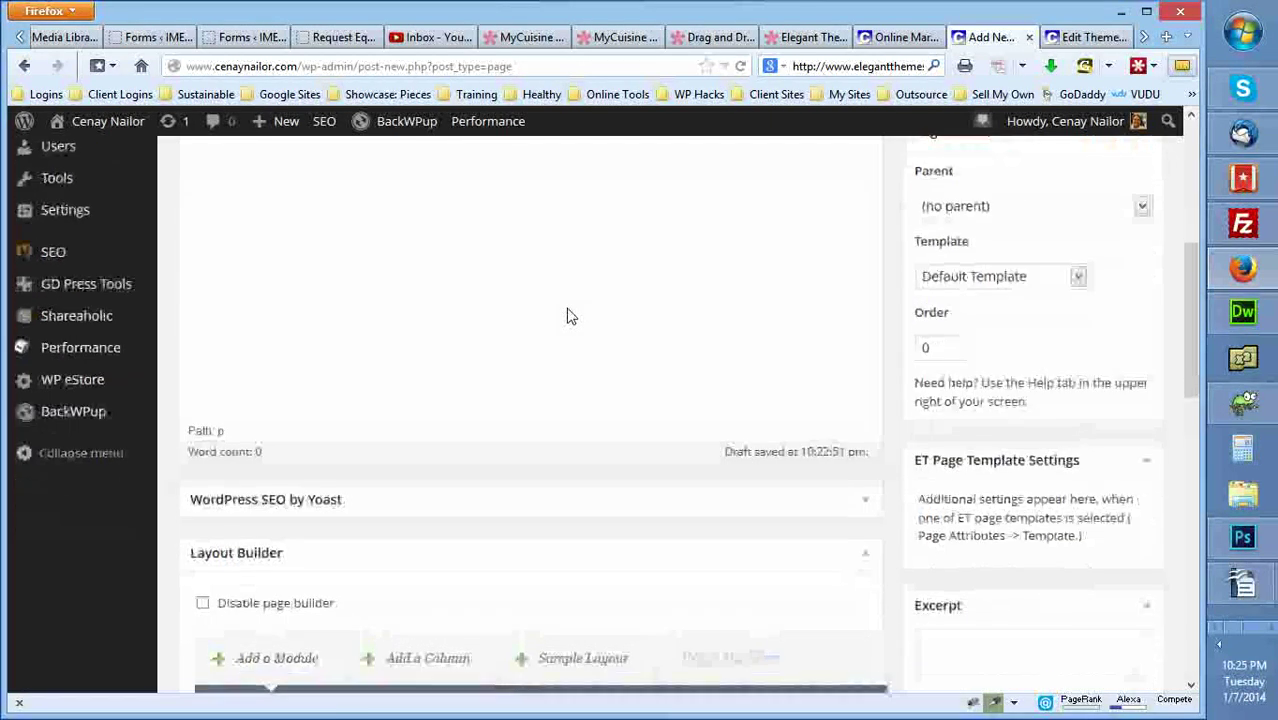
pyautogui.scroll(3, 647, 356)
pyautogui.scroll(1, 864, 403)
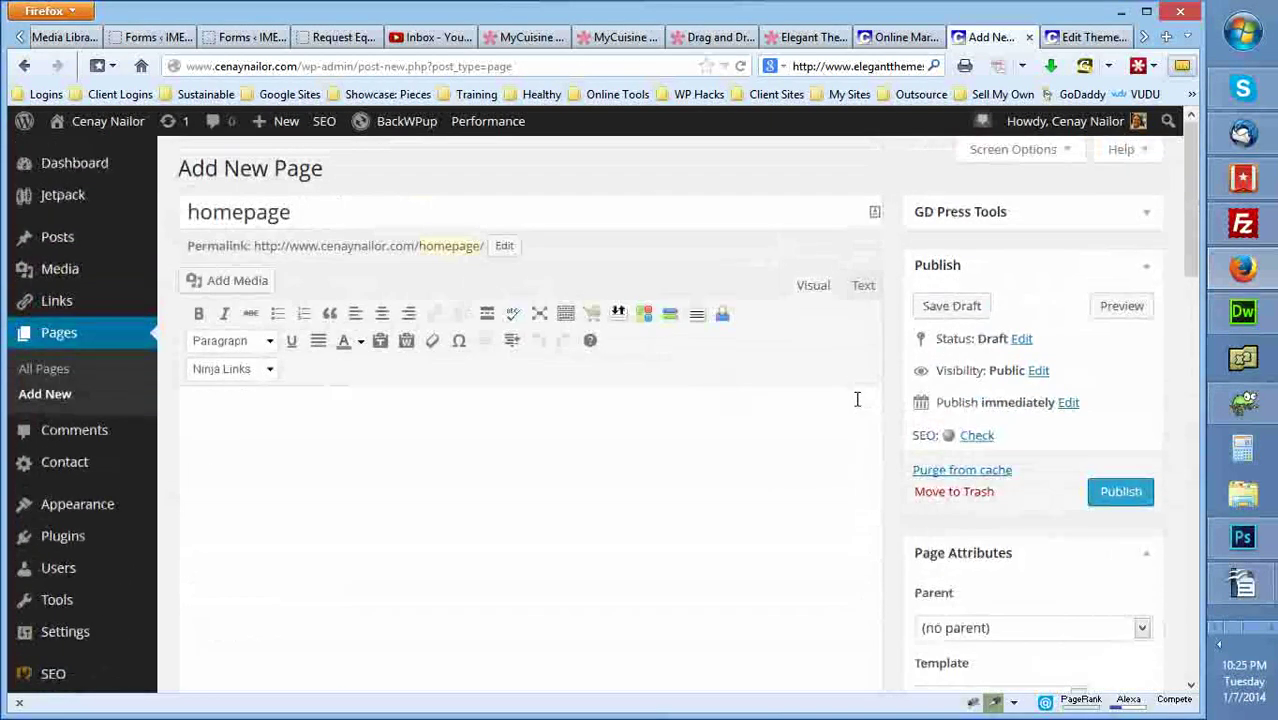
# Examine the MyCuisine demo homepage down to its footer and switch to the theme's home.php code in Dreamweaver.
pyautogui.click(583, 40)
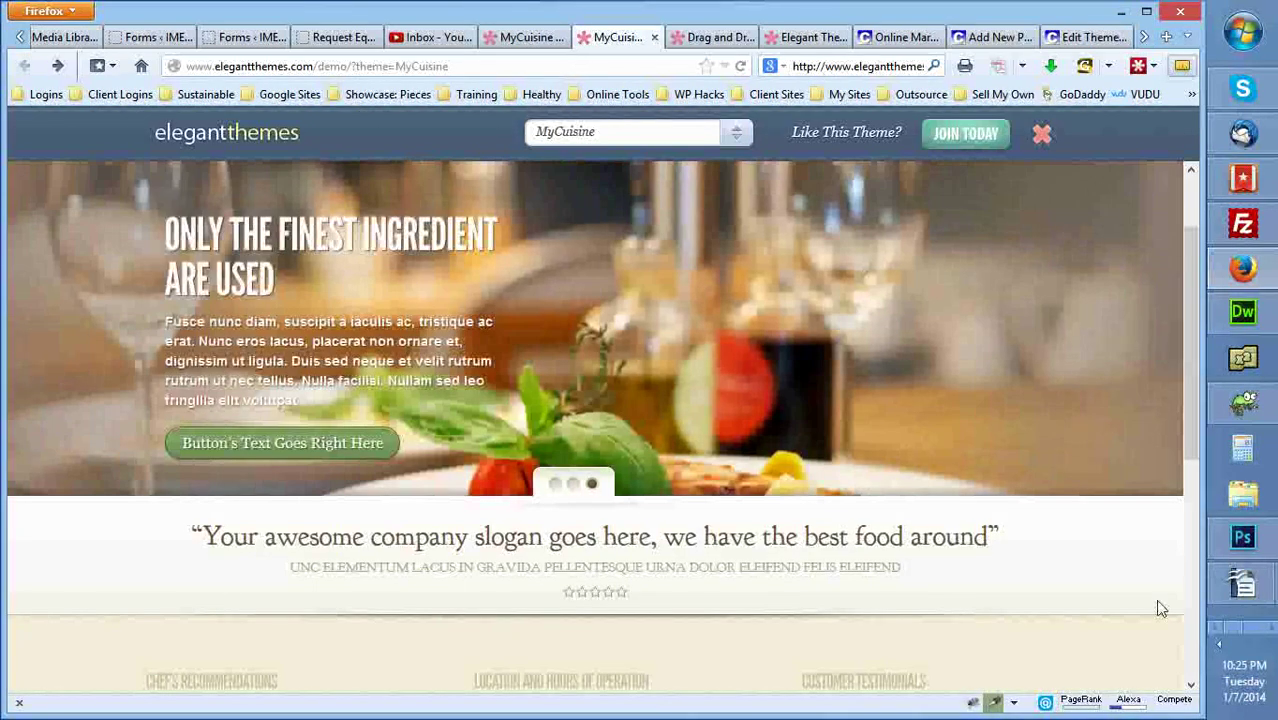
pyautogui.scroll(-5, 1160, 607)
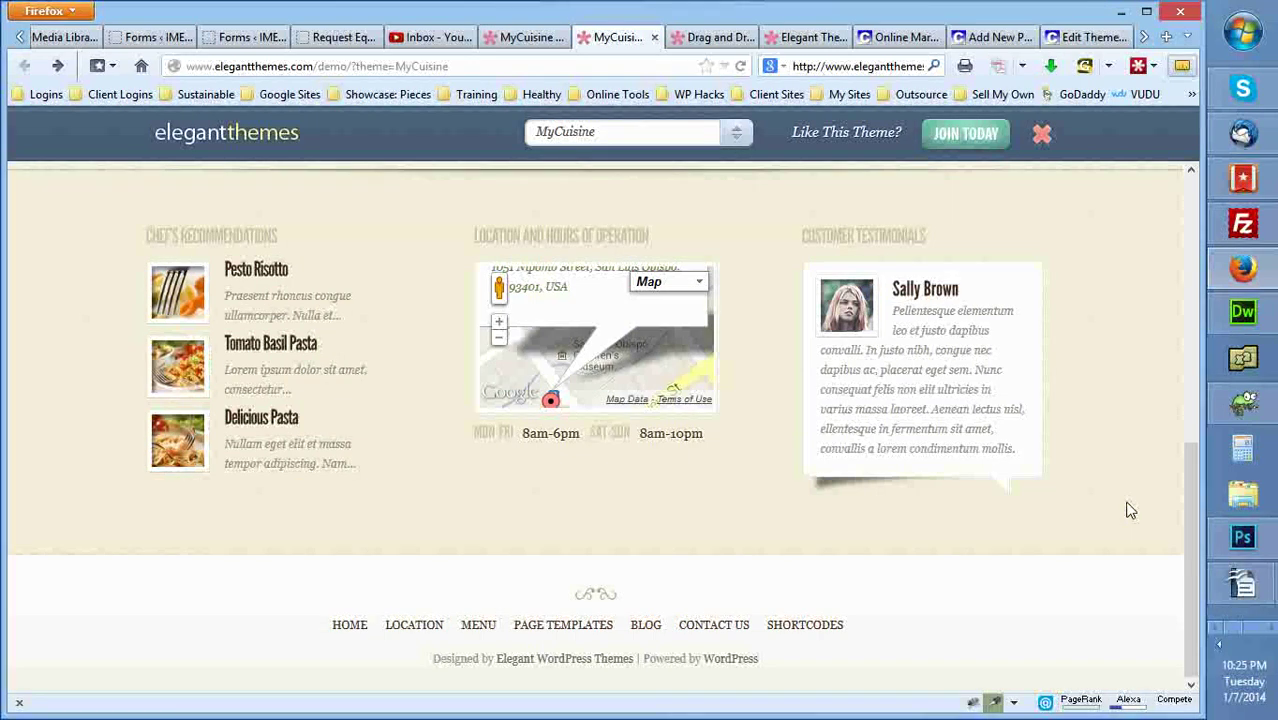
pyautogui.click(1240, 313)
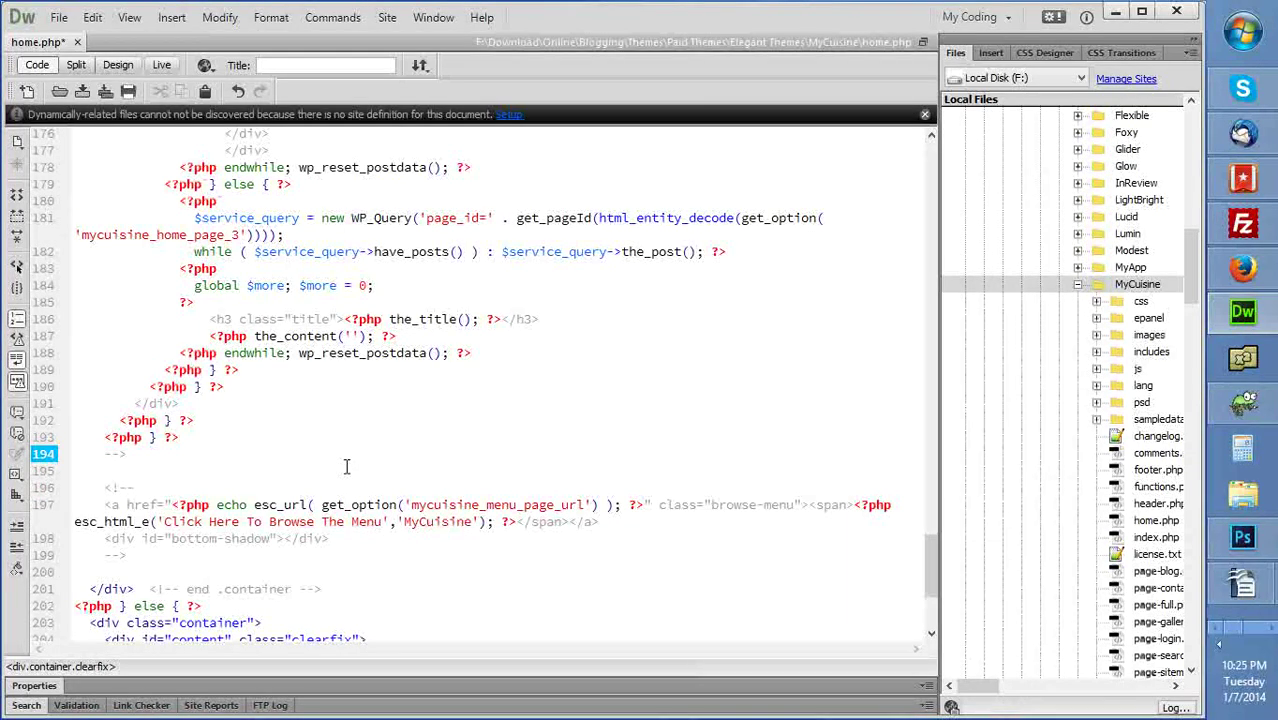